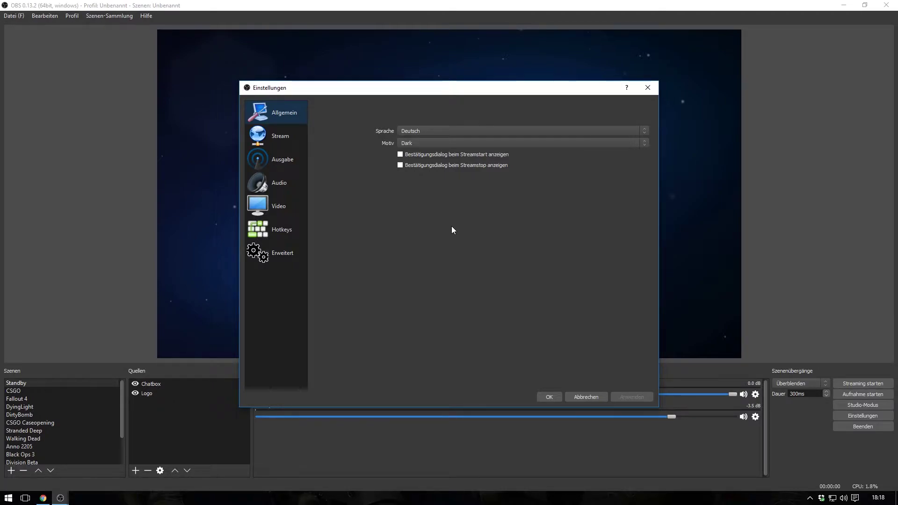
Step: Compare both stream types in the Stream settings, return to Streaming-Plattformen, and look through the available platforms
left_click(281, 136)
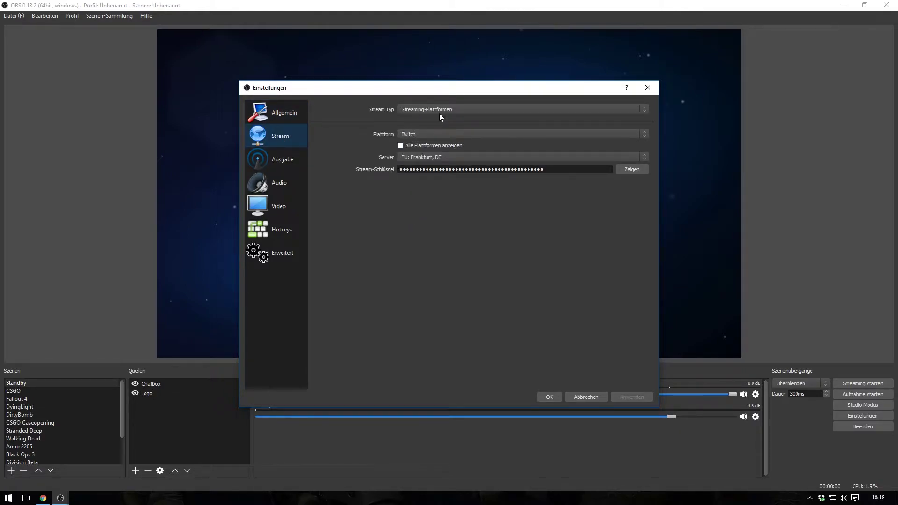
left_click(460, 108)
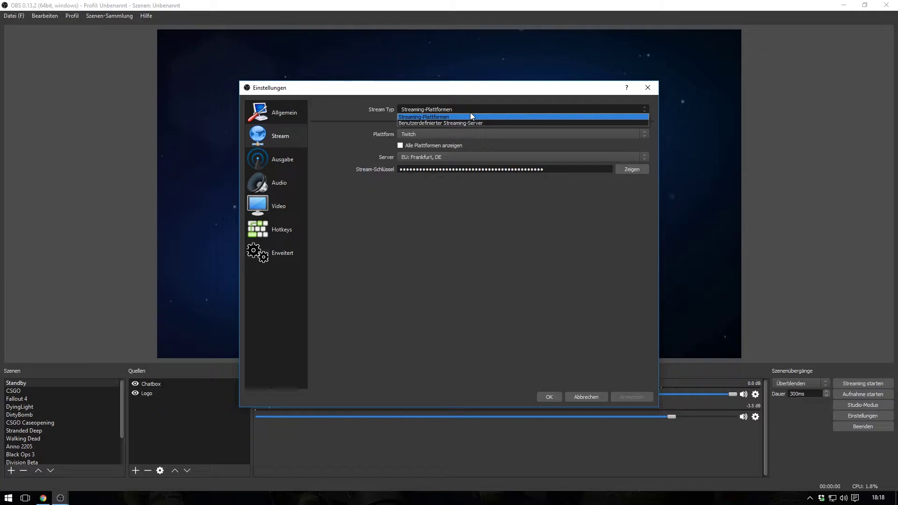
left_click(439, 123)
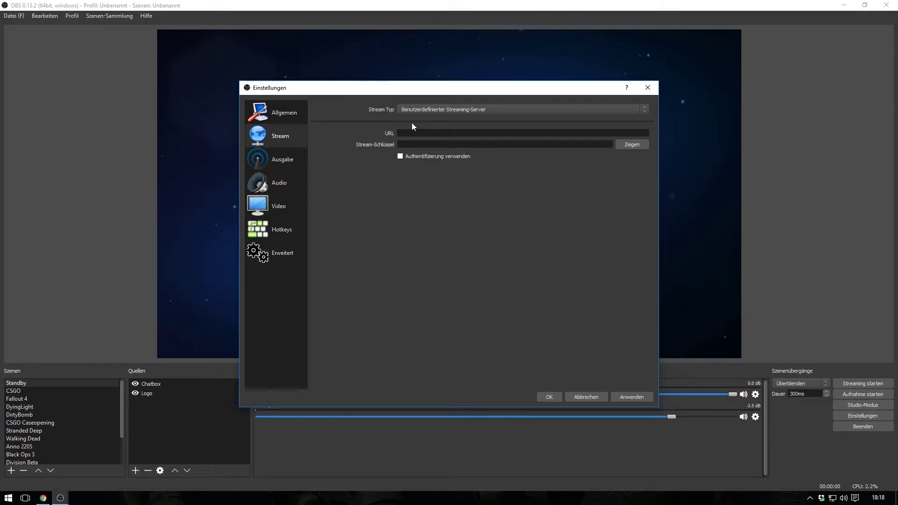
left_click(437, 110)
left_click(443, 114)
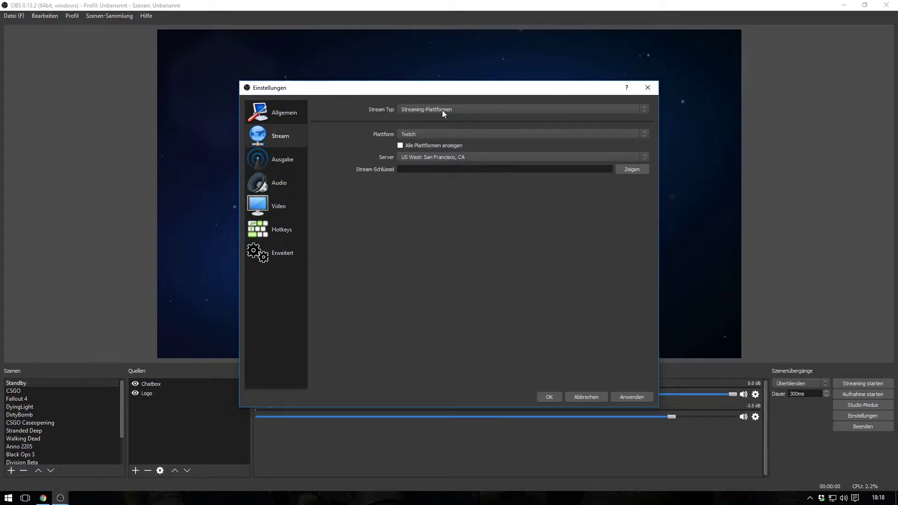
left_click(436, 134)
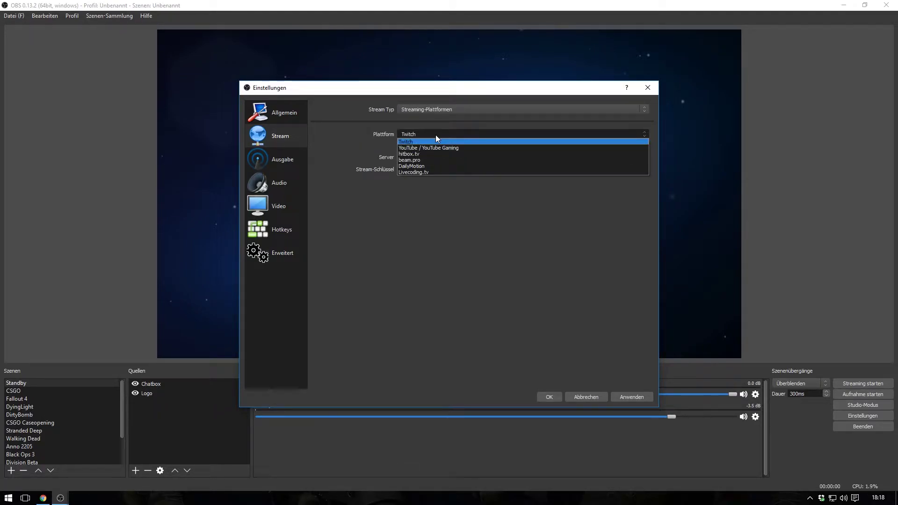
left_click(401, 135)
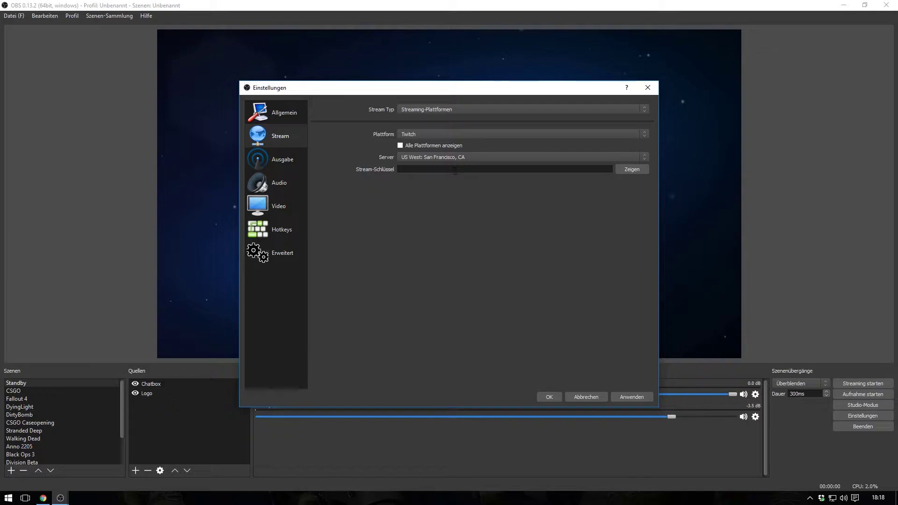
Step: Compare the Einfach and Erweitert output modes, keep Erweitert, and review the rate control options for streaming
left_click(289, 163)
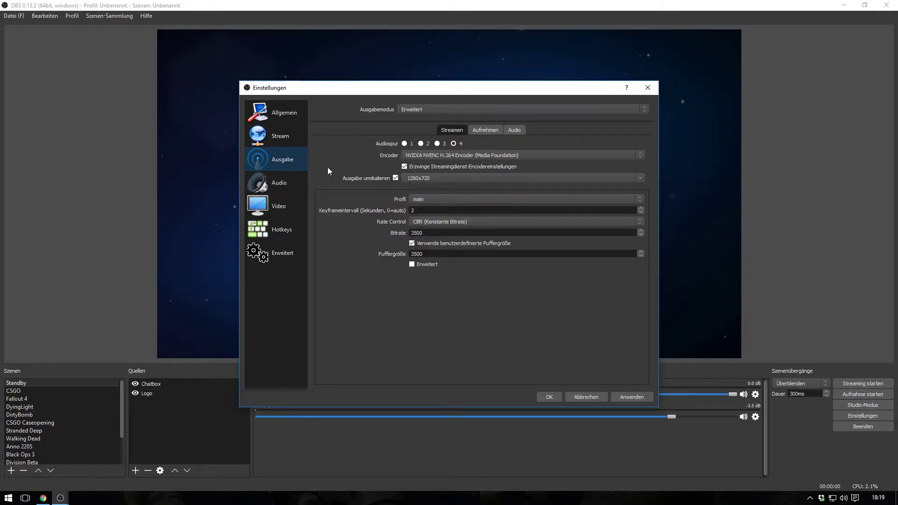
left_click(435, 109)
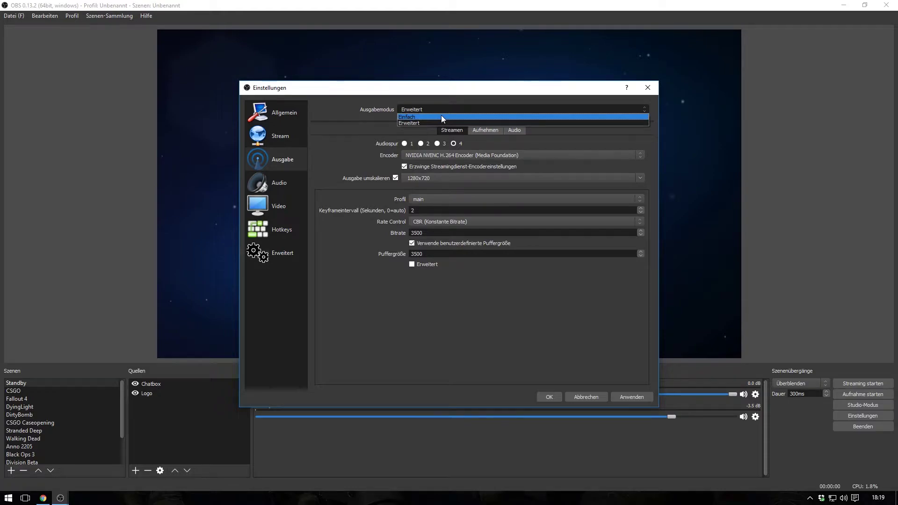
left_click(441, 116)
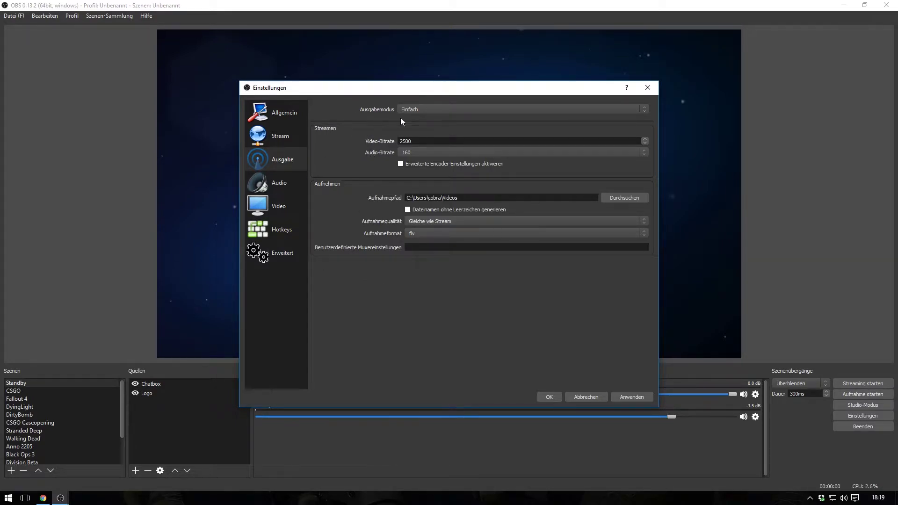
left_click(435, 108)
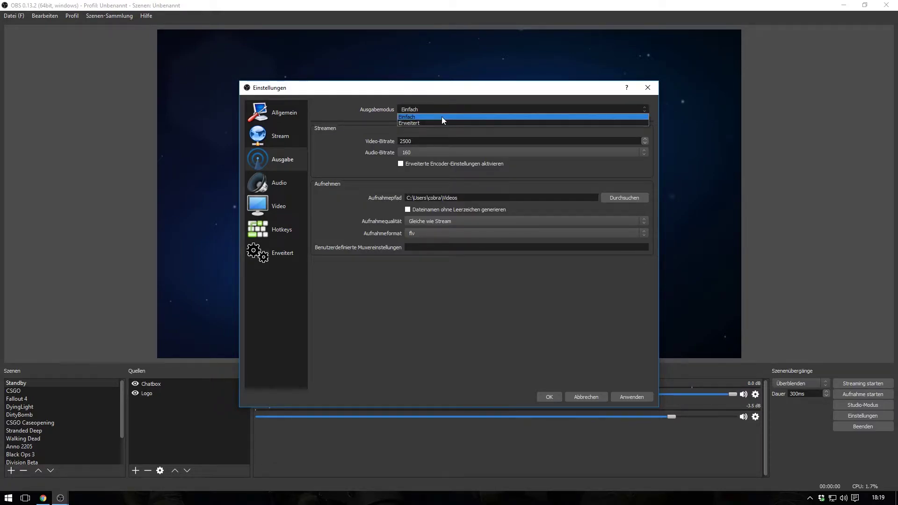
left_click(442, 122)
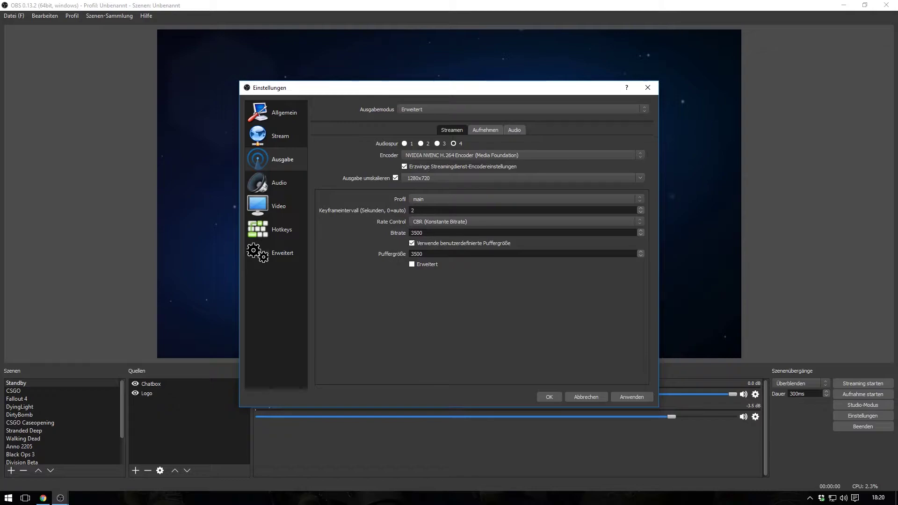
left_click(429, 224)
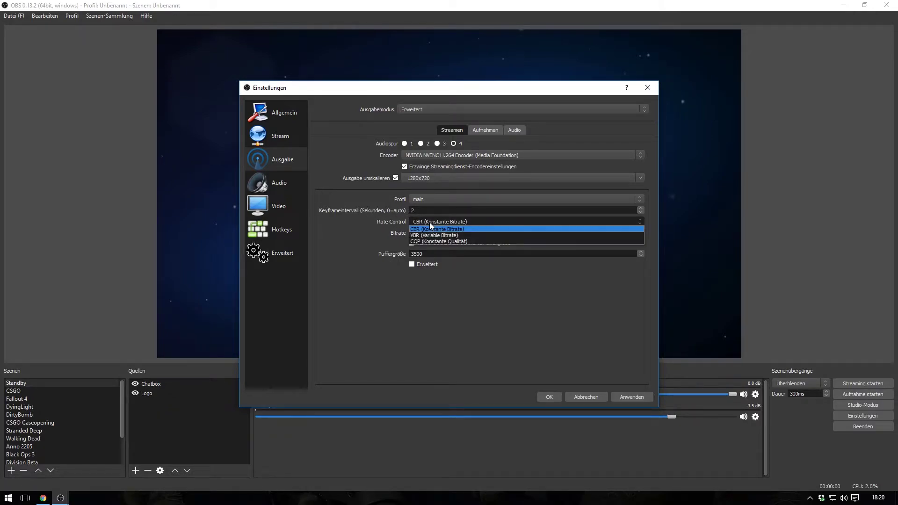
left_click(367, 209)
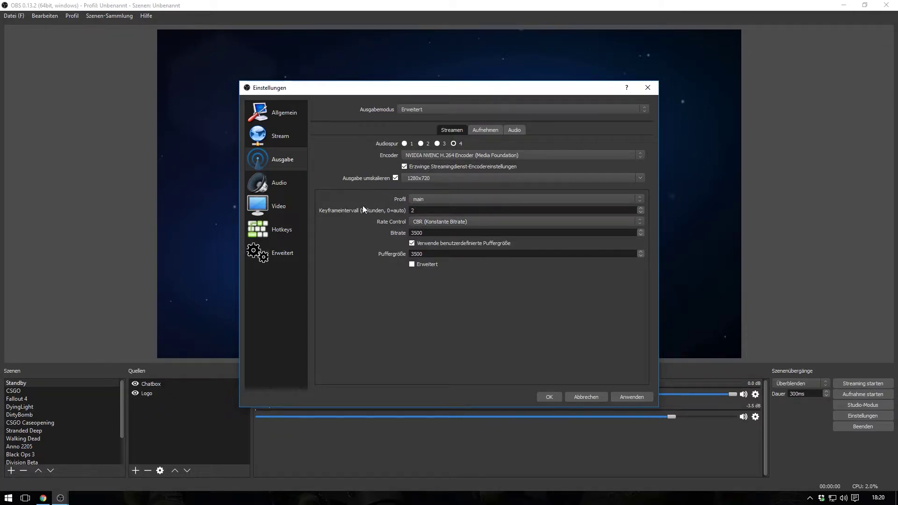
Step: Show the recording output settings and review the recording type and recording format options
left_click(484, 132)
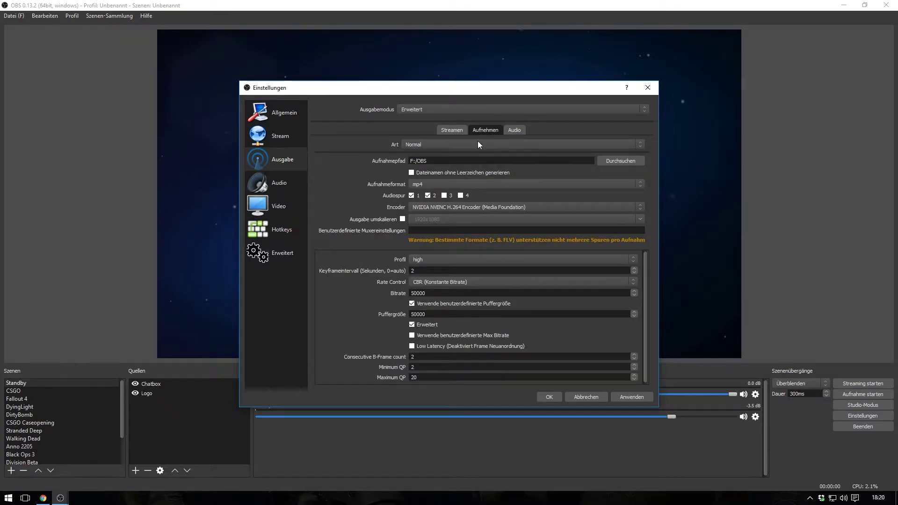
left_click(478, 142)
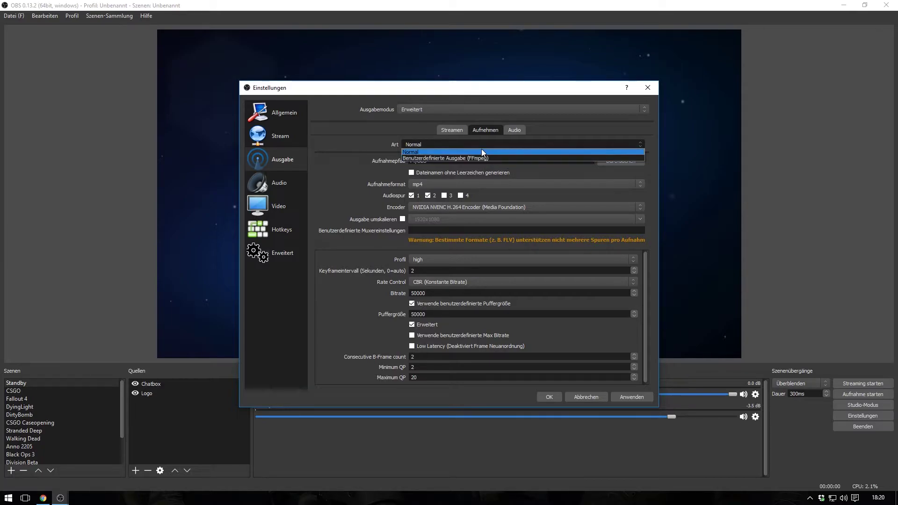
left_click(375, 139)
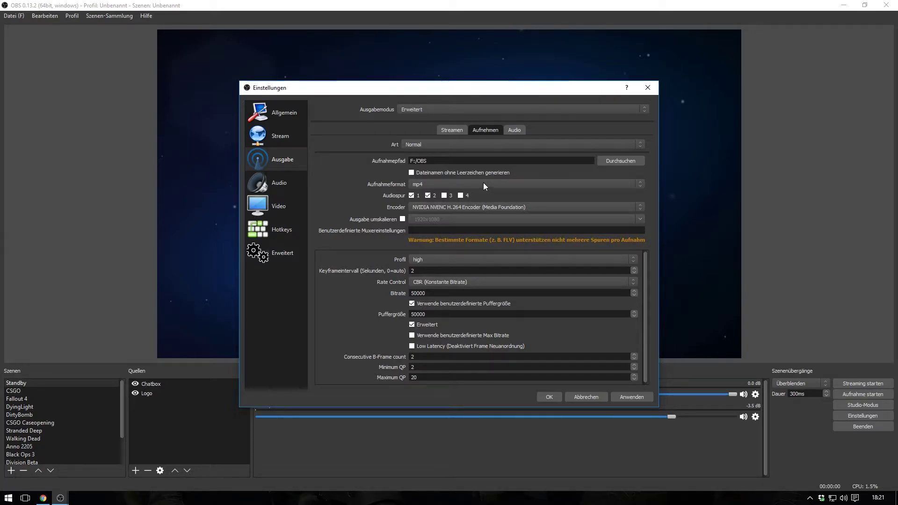
left_click(444, 184)
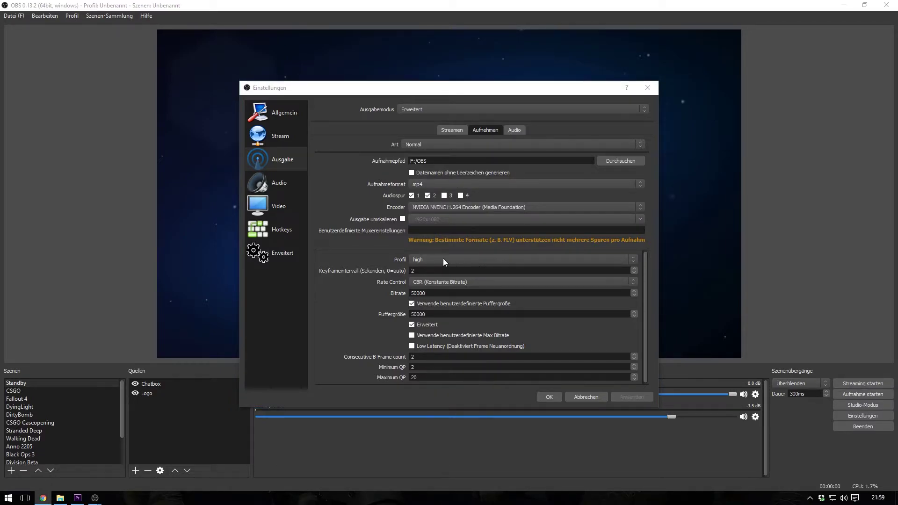
Step: Review the encoder profile choices and the keyframe interval for recordings
left_click(425, 260)
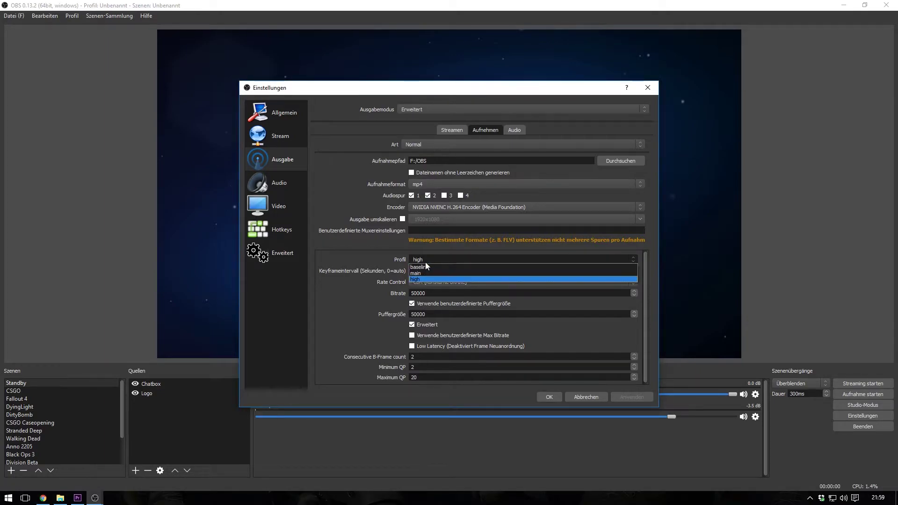
left_click(374, 257)
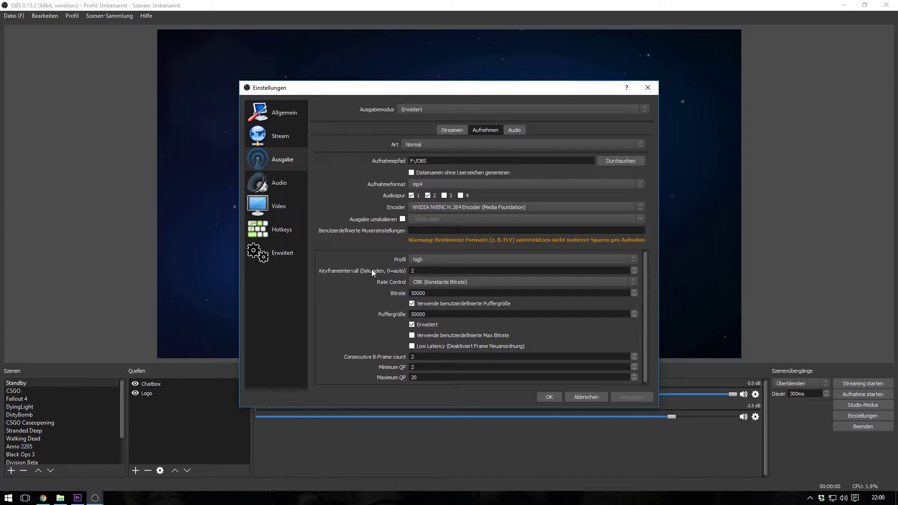
type("2")
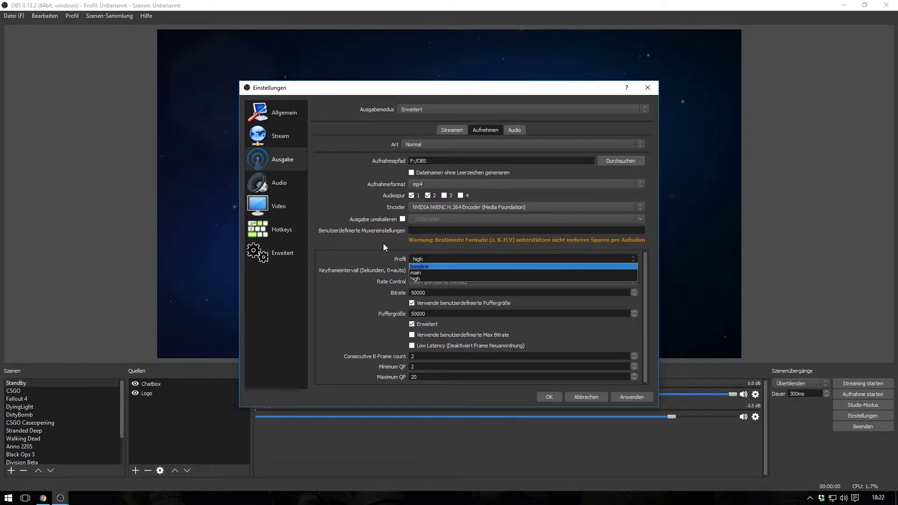
left_click(391, 239)
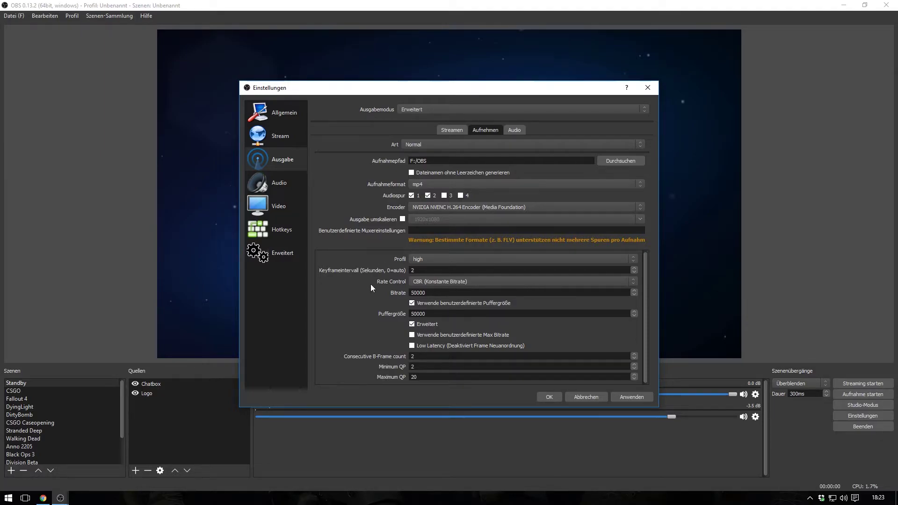
Step: Review the recording rate control options and toggle the encoder's Erweitert options off and back on
left_click(433, 282)
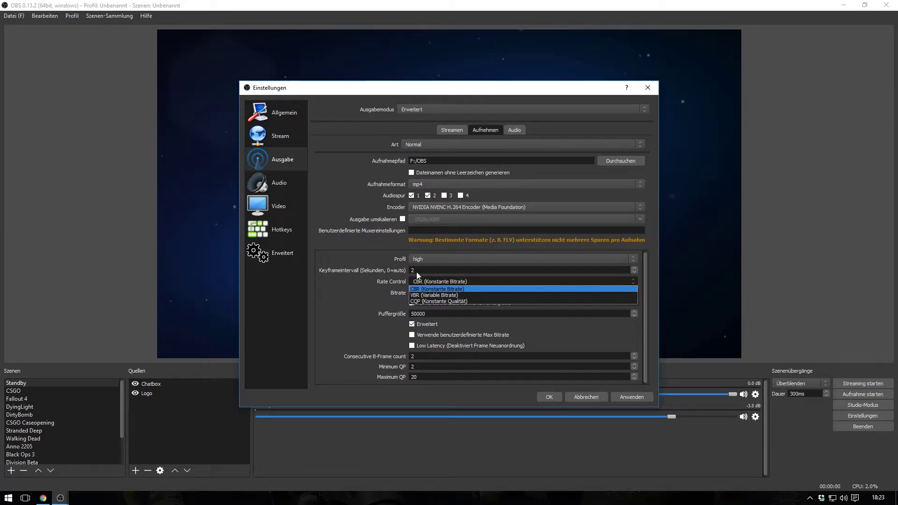
left_click(436, 280)
left_click(436, 280)
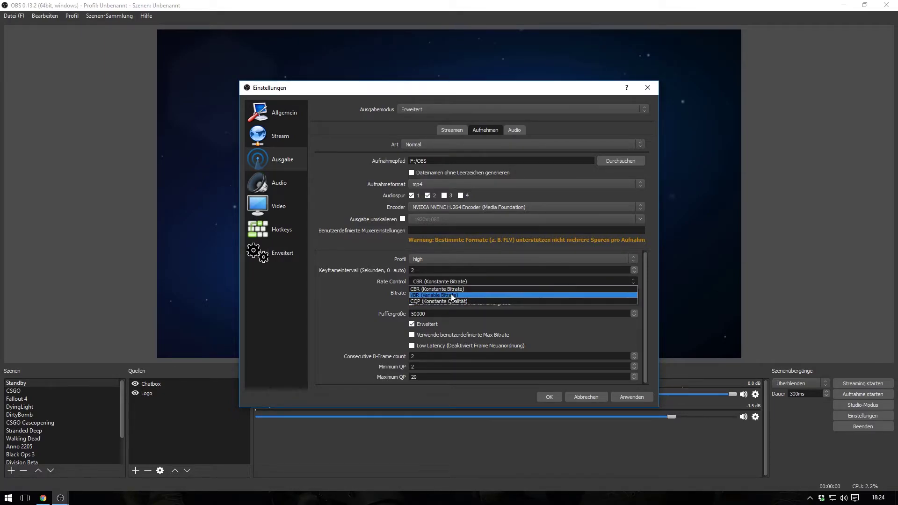
left_click(375, 268)
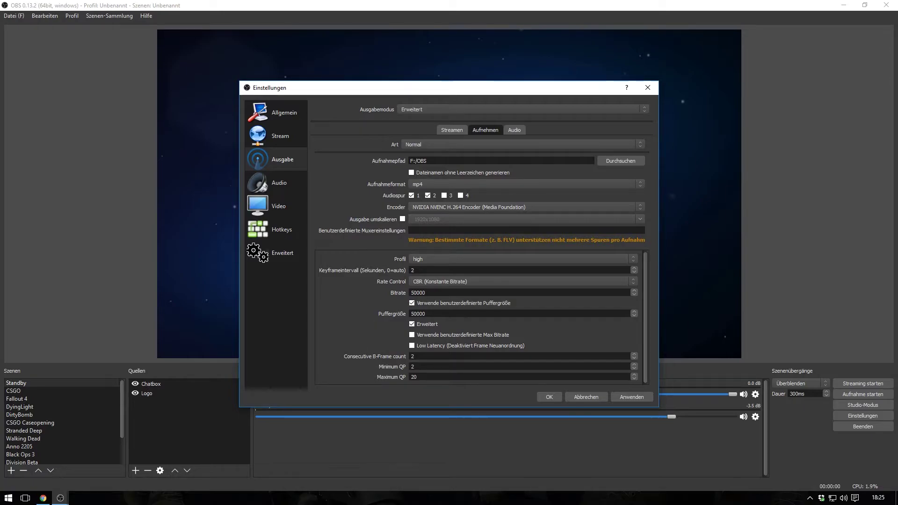
left_click(413, 324)
left_click(413, 325)
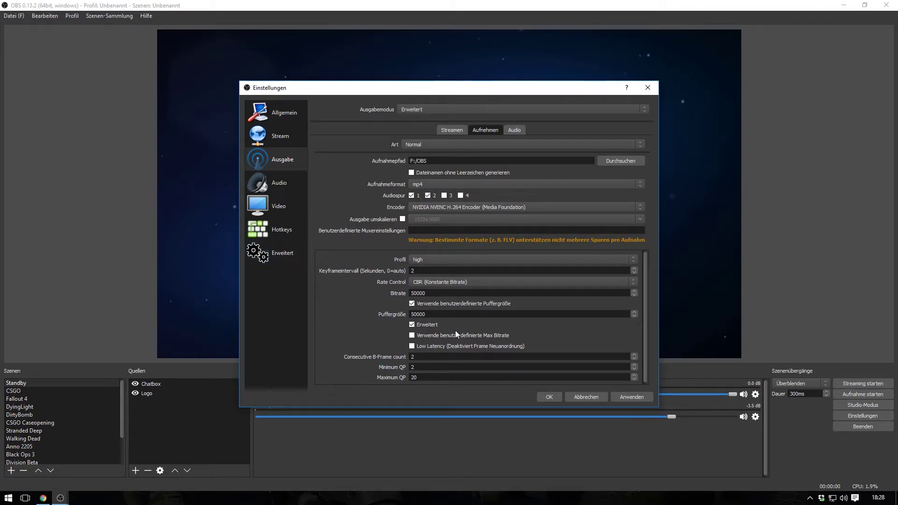
Step: Switch the recording encoder to x264 and look through its CPU usage presets
left_click(457, 206)
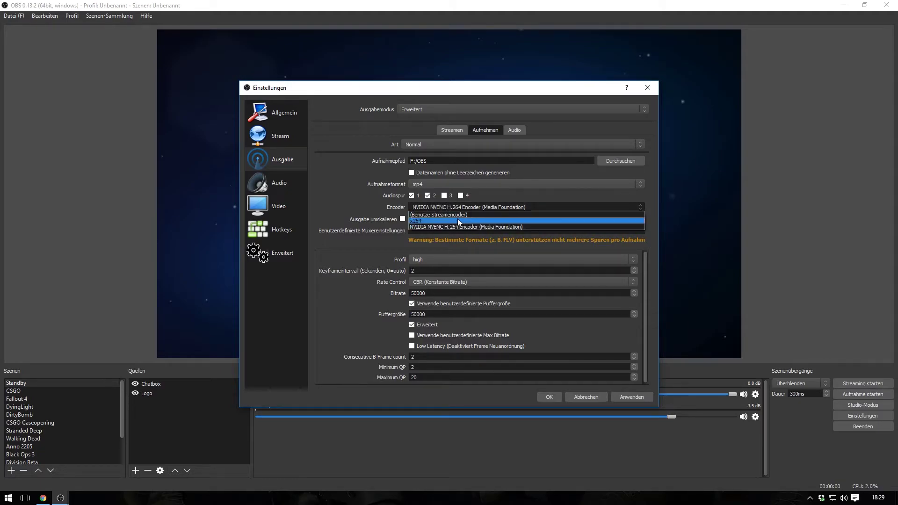
left_click(457, 218)
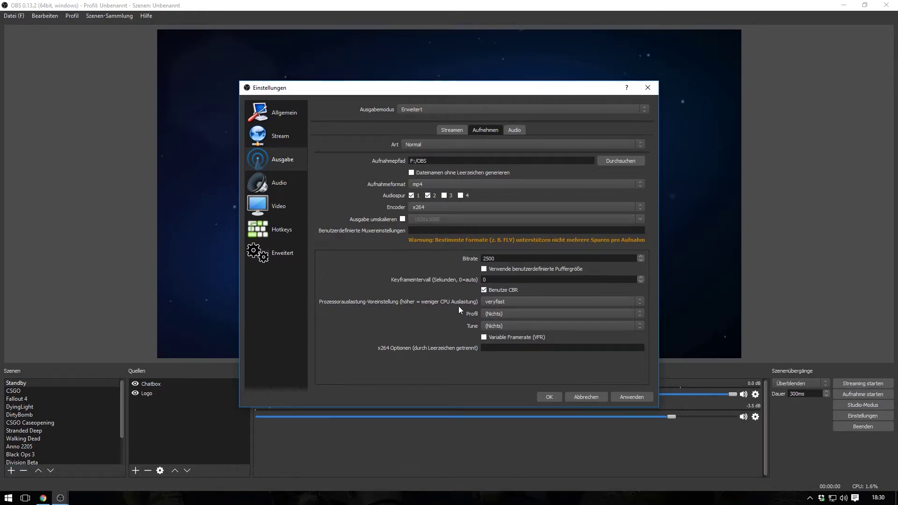
left_click(505, 301)
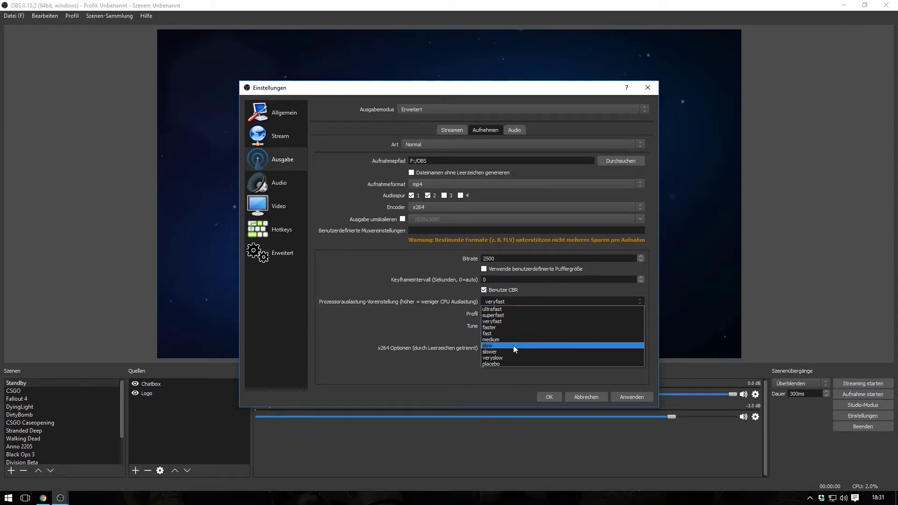
left_click(452, 296)
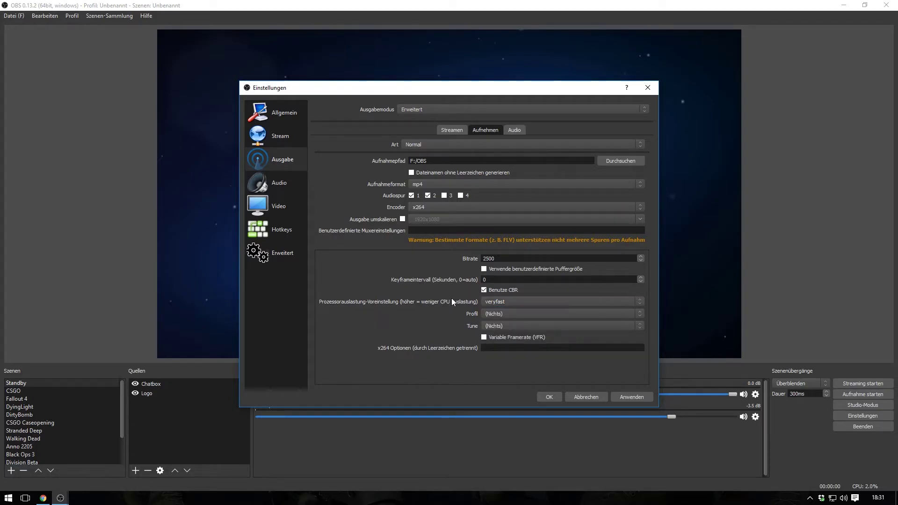
Step: Look through the x264 profile and tune choices and inspect the field for custom x264 options
left_click(507, 313)
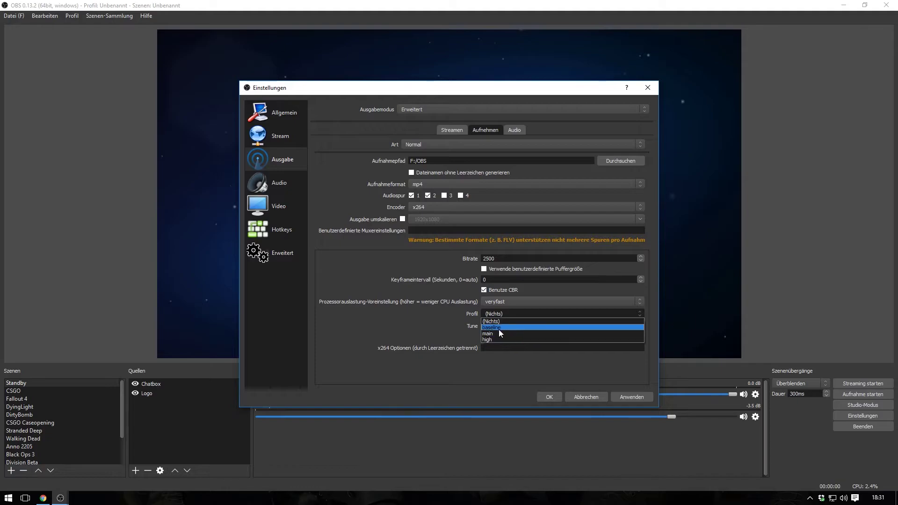
left_click(475, 313)
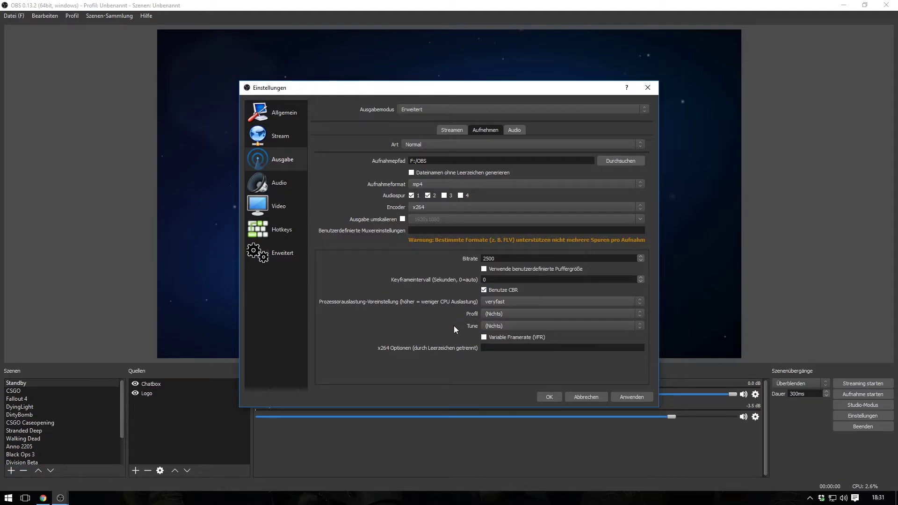
left_click(494, 326)
left_click(313, 326)
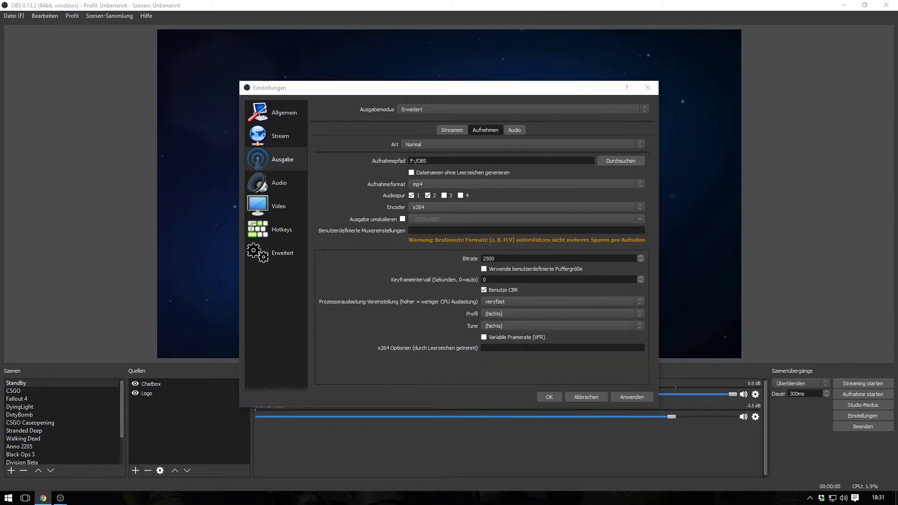
left_click(510, 325)
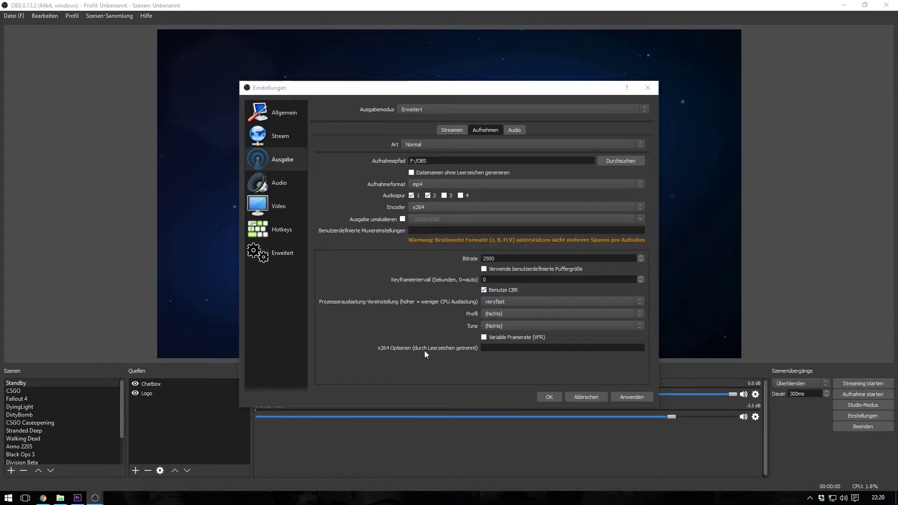
left_click(489, 349)
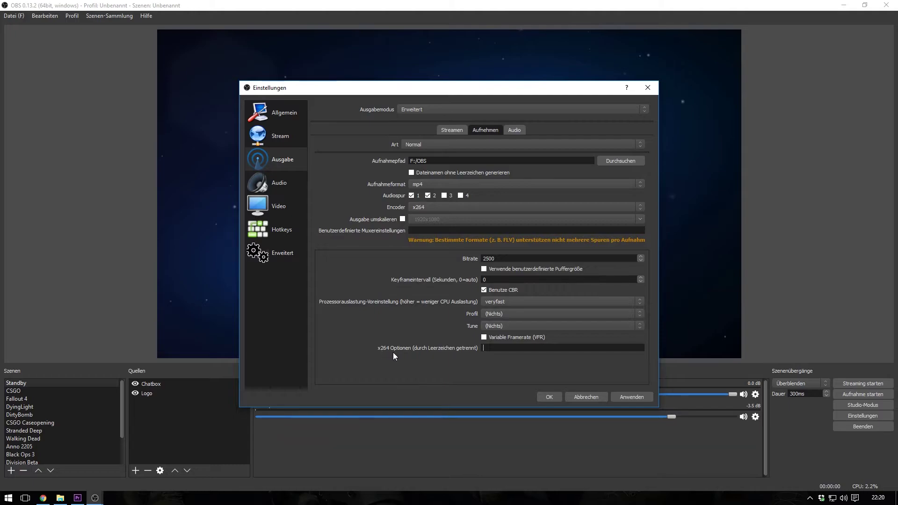
left_click(485, 347)
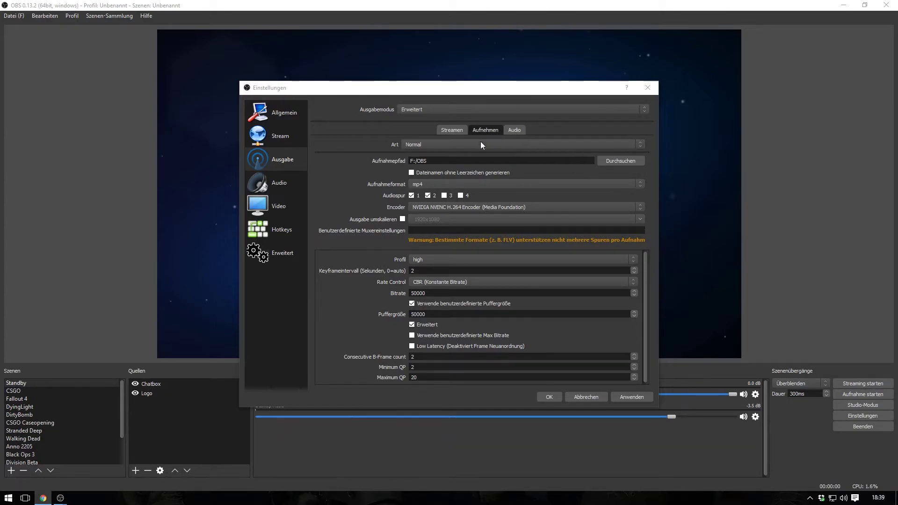
Step: Open the output settings for the audio tracks and review the bitrate choices for Spur 1
left_click(511, 132)
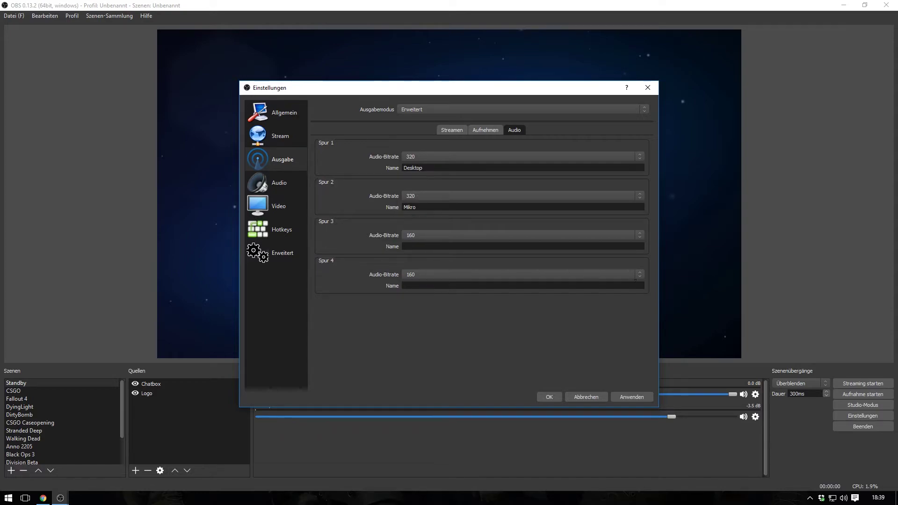
left_click(426, 157)
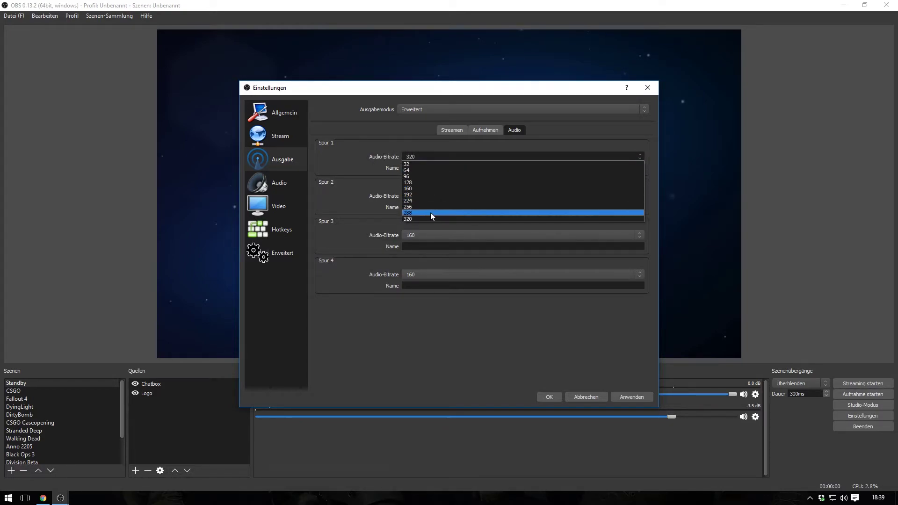
left_click(383, 152)
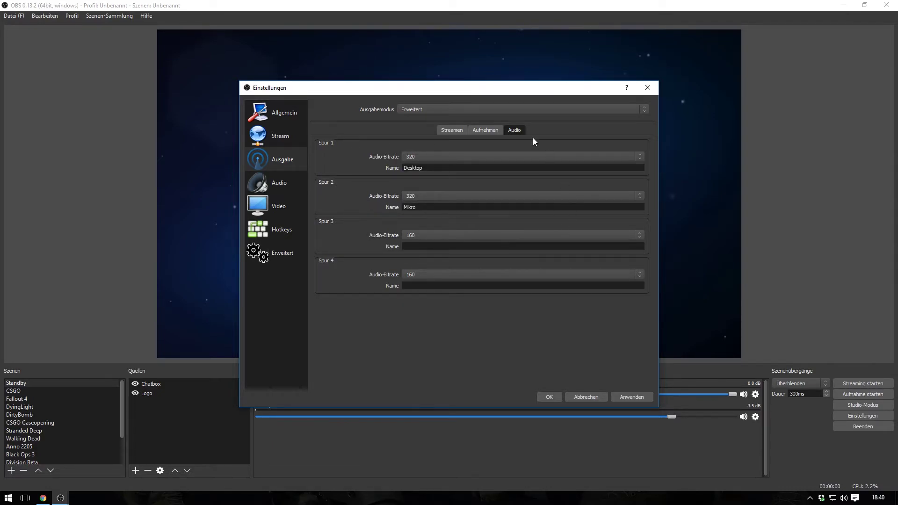
Step: Open the general audio settings and review the Abtastrate and Kanäle choices
left_click(283, 182)
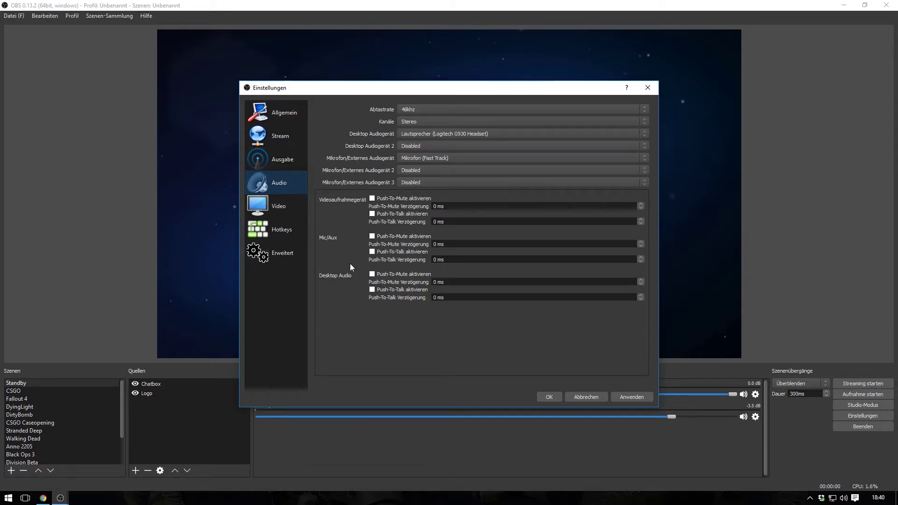
left_click(408, 111)
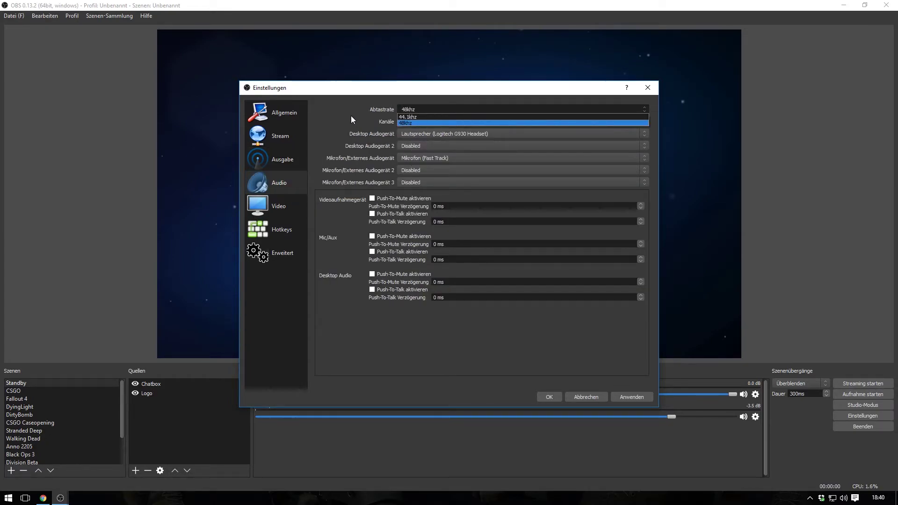
left_click(415, 122)
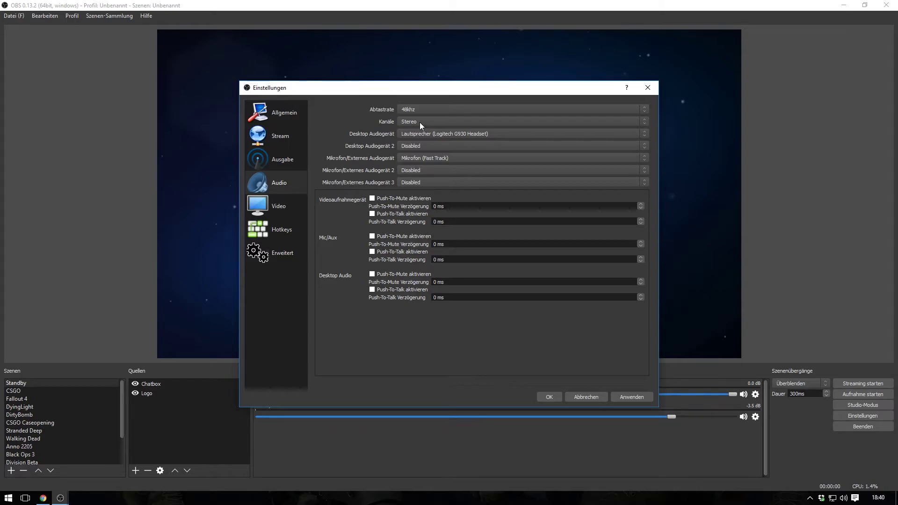
left_click(419, 122)
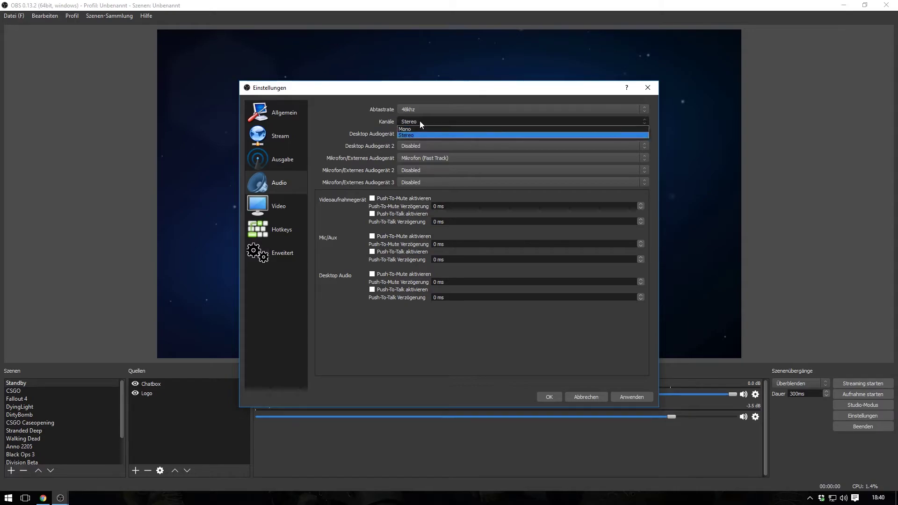
left_click(370, 122)
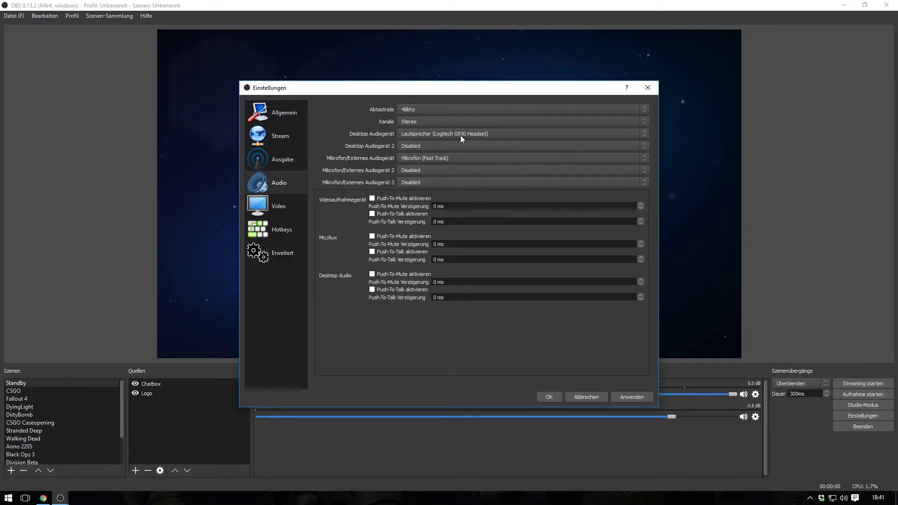
Step: Open the video settings and review the available Skalierungs Filter choices
left_click(283, 207)
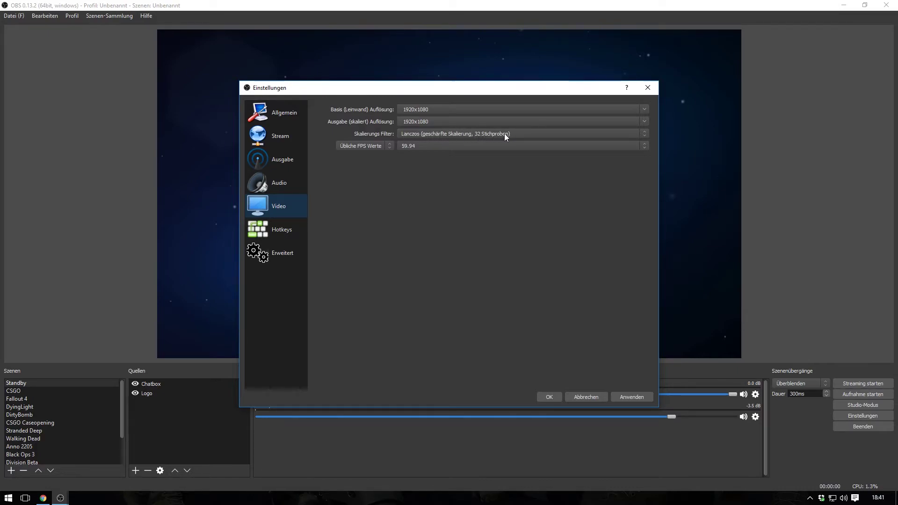
left_click(475, 135)
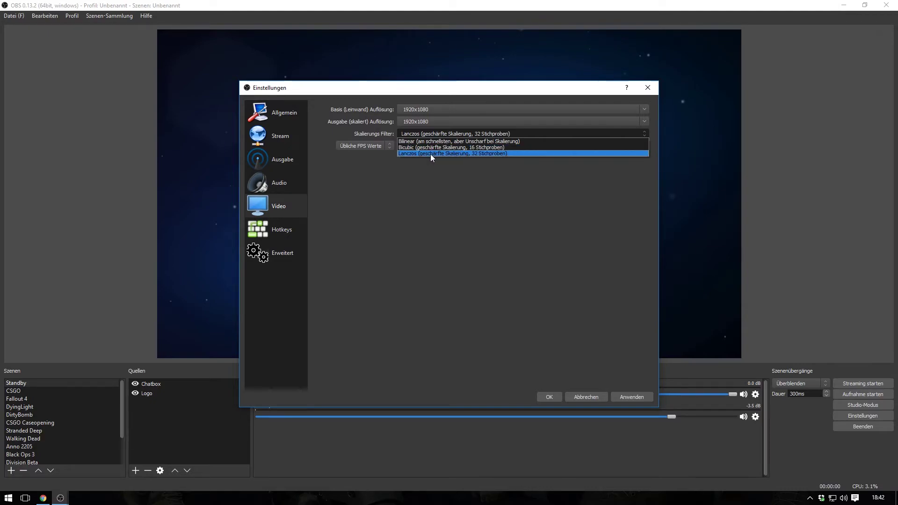
left_click(469, 212)
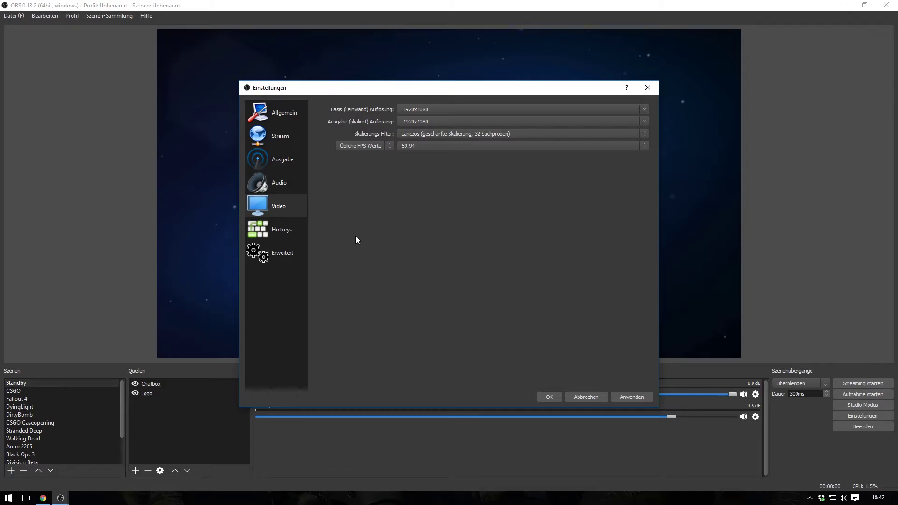
Step: Try the Bruchteil FPS Wert and Ganzzahl FPS Wert modes for the video frame rate
left_click(371, 146)
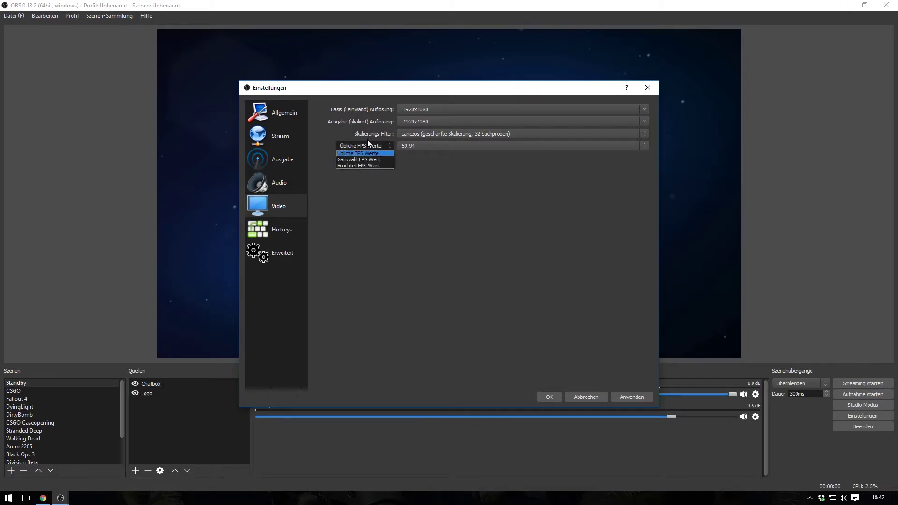
left_click(374, 166)
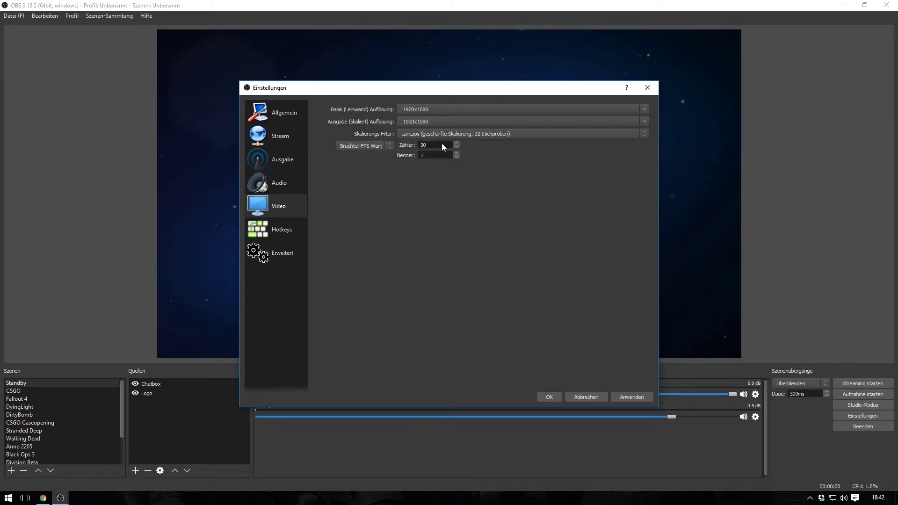
left_click(358, 147)
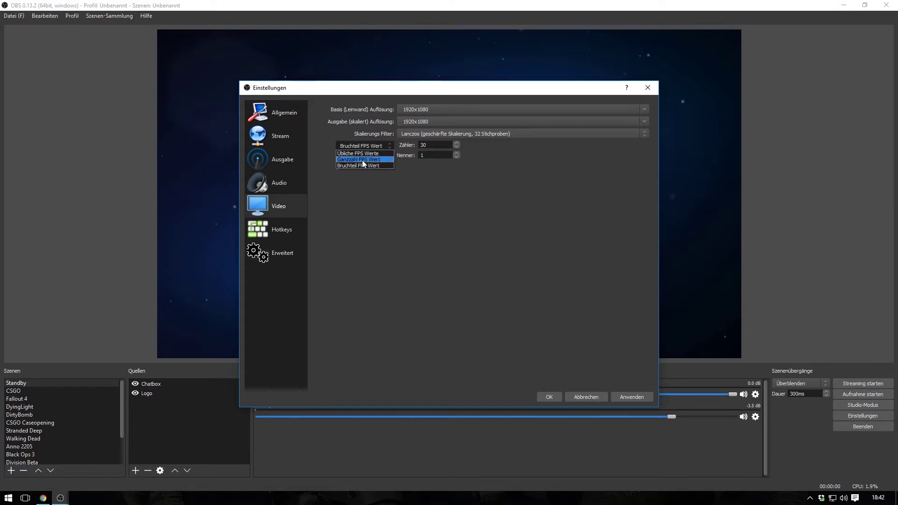
left_click(363, 160)
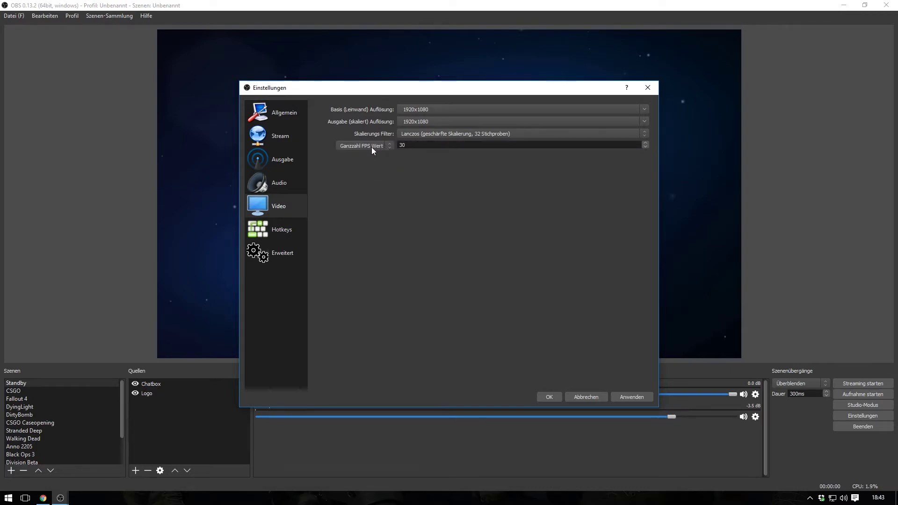
double_click(408, 147)
left_click(387, 146)
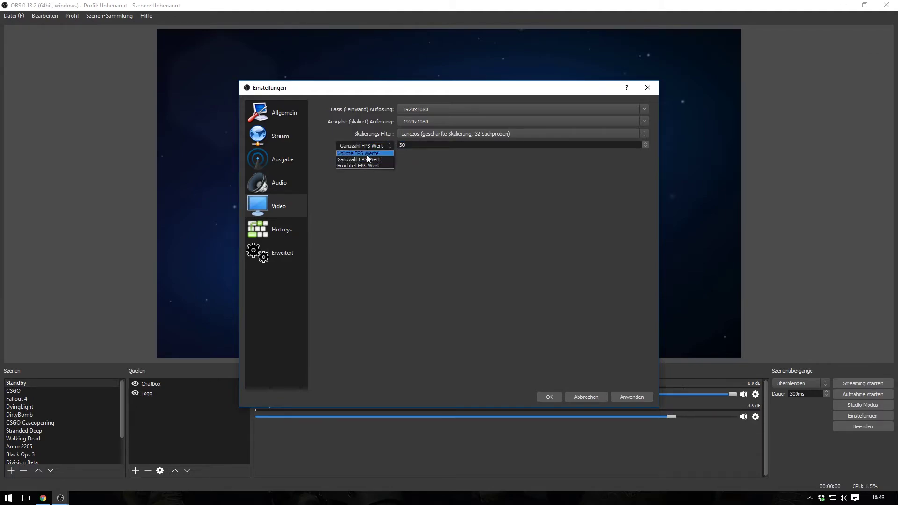
left_click(377, 165)
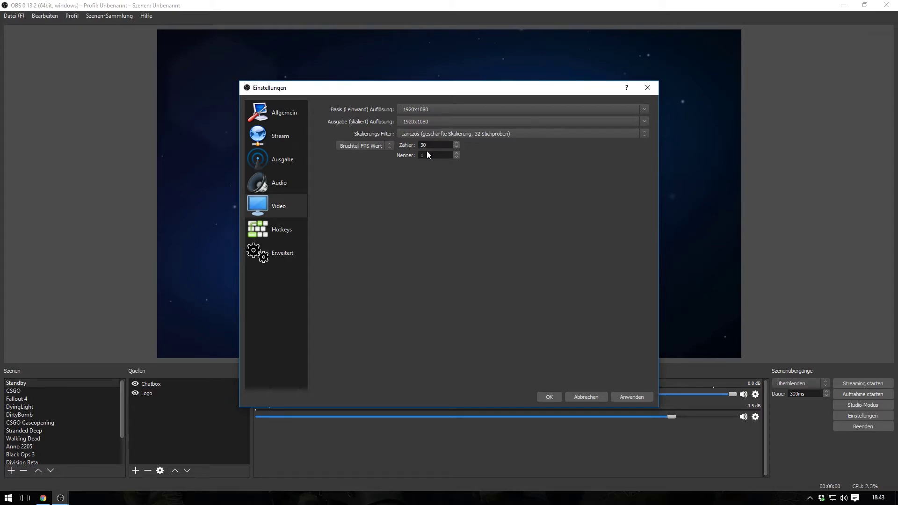
Step: Set the frame rate mode to Übliche FPS Werte and review its list of common frame rates
left_click(361, 147)
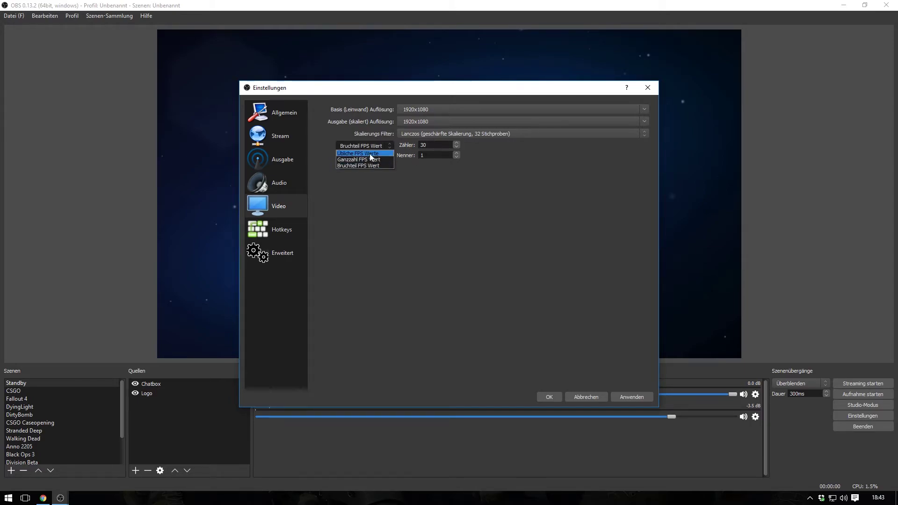
left_click(368, 153)
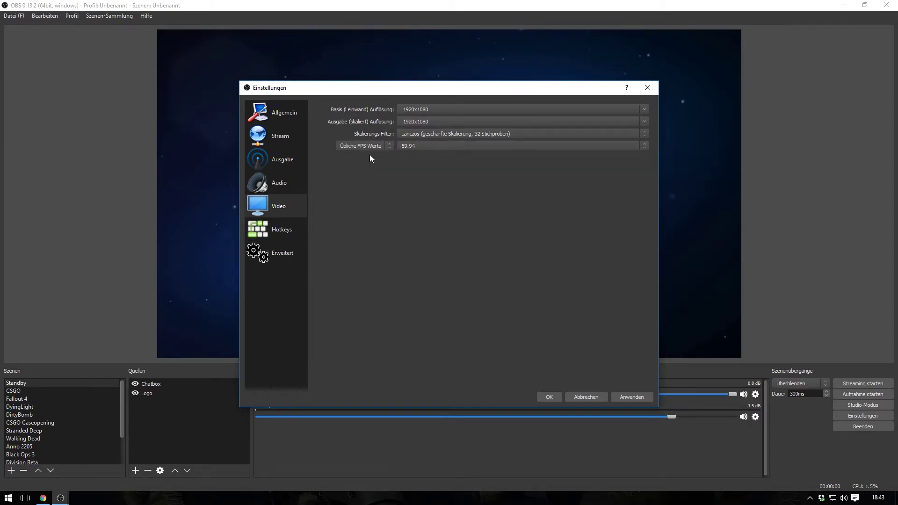
left_click(421, 148)
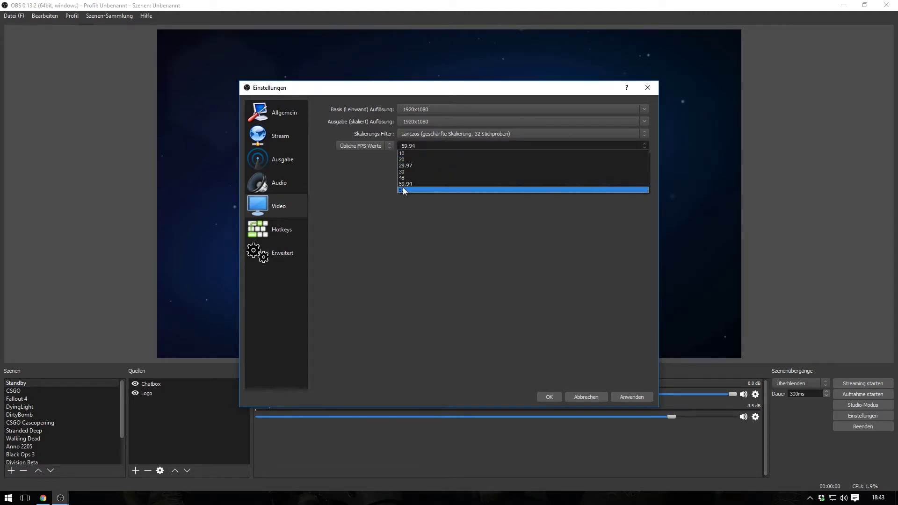
left_click(370, 177)
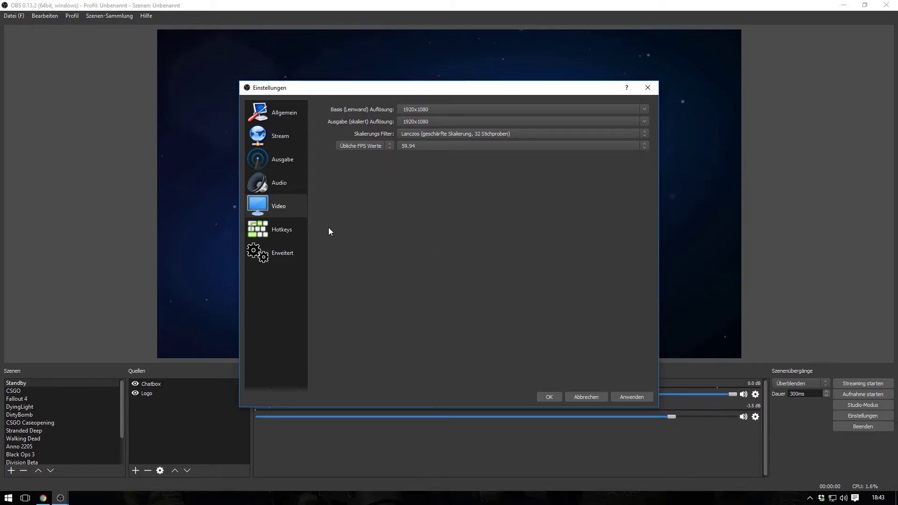
Step: Look through the hotkey settings, from the recording hotkeys through the scenes to the audio mute hotkeys
left_click(275, 234)
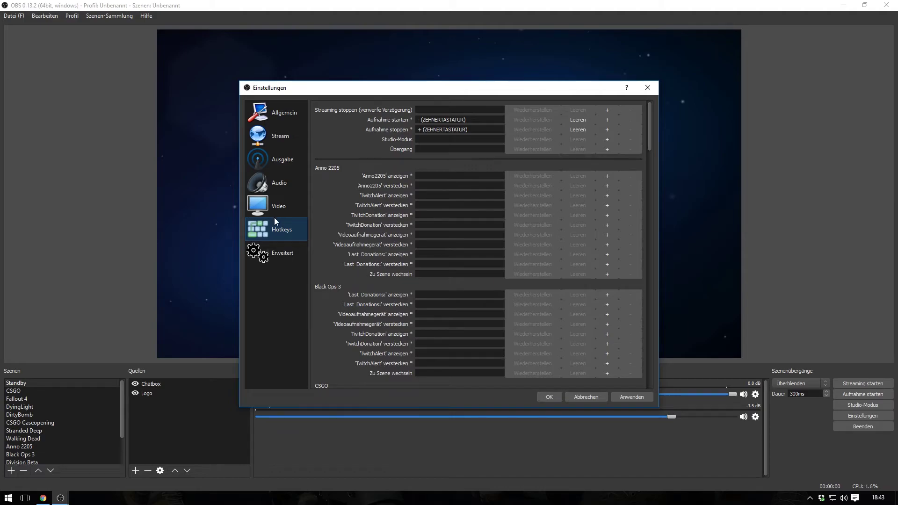
left_click_drag(651, 118, 626, 341)
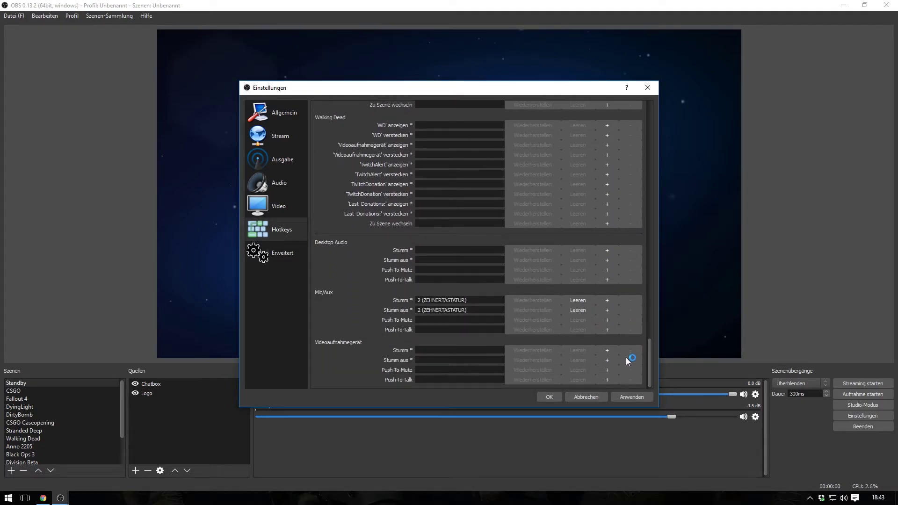
scroll(626, 351, "up", 1)
scroll(626, 352, "down", 1)
left_click_drag(652, 355, 655, 108)
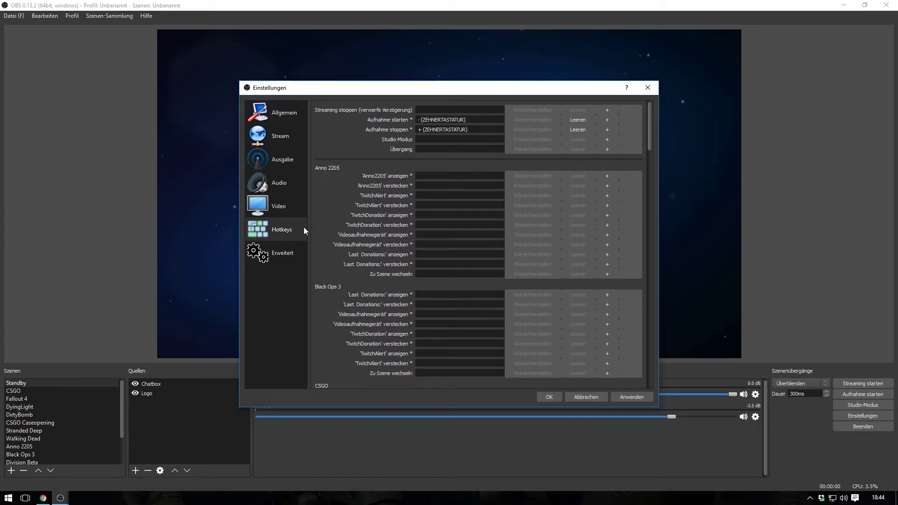
Step: Open the advanced settings and review the video Renderer choices
left_click(282, 253)
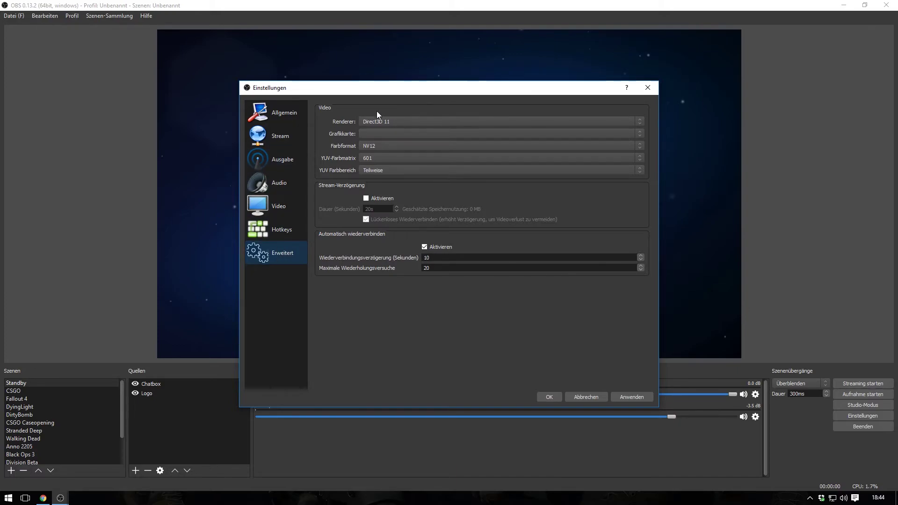
left_click(385, 119)
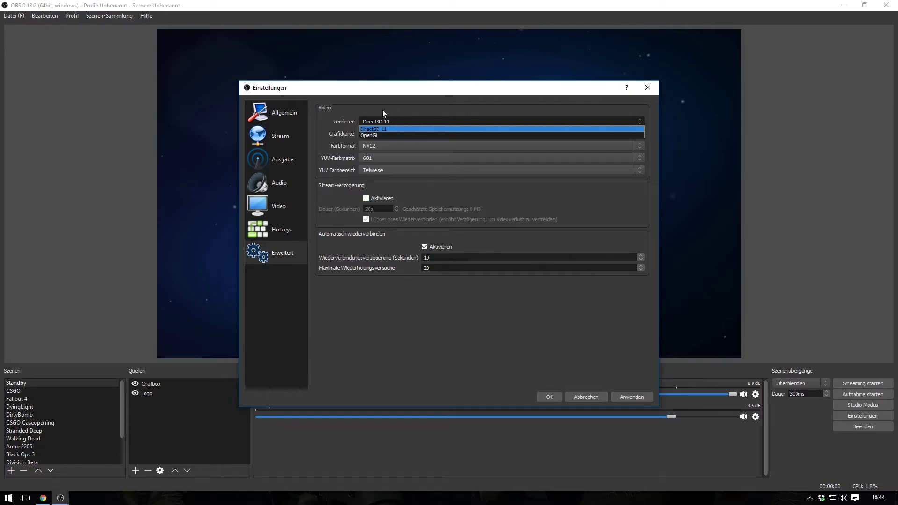
left_click(361, 106)
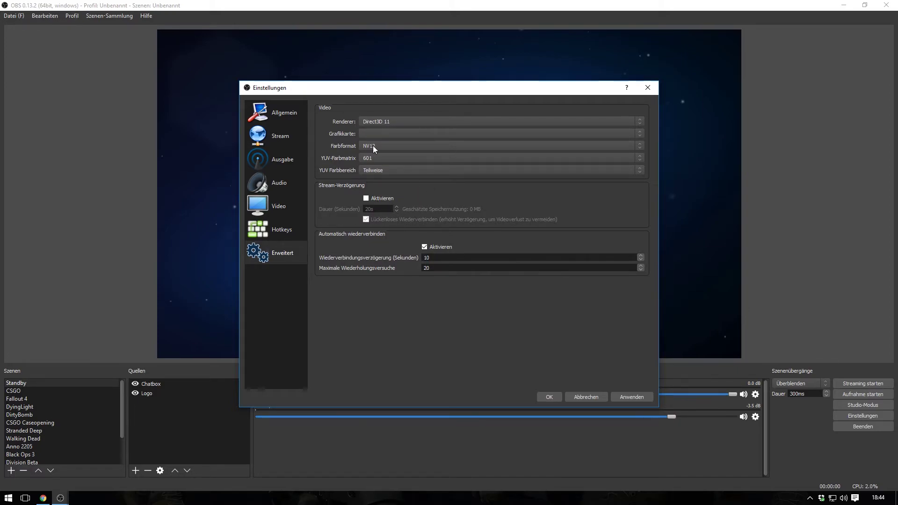
left_click(380, 119)
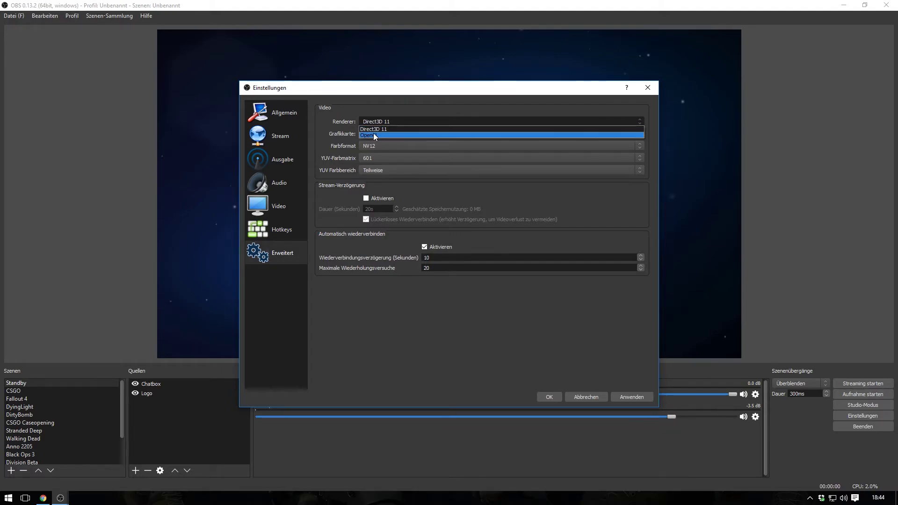
left_click(347, 120)
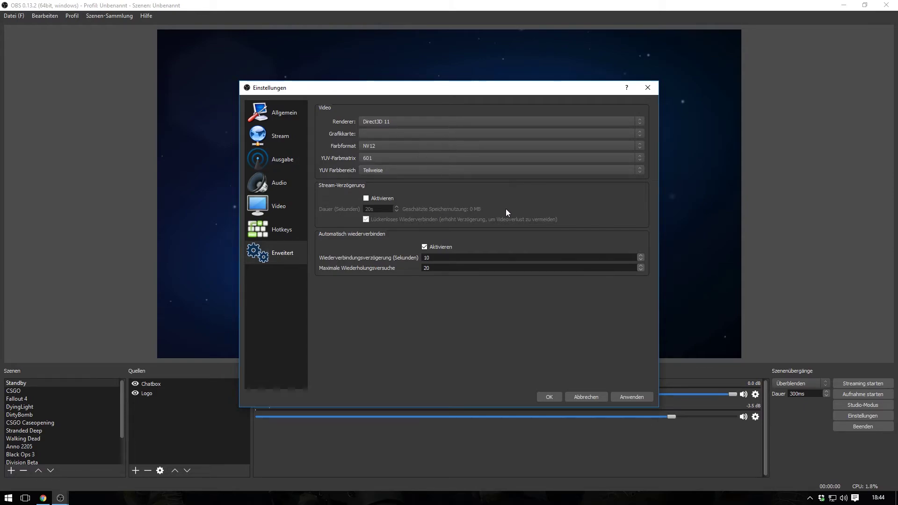
Step: Review the Farbformat and YUV Farbbereich choices in the advanced video settings
left_click(371, 146)
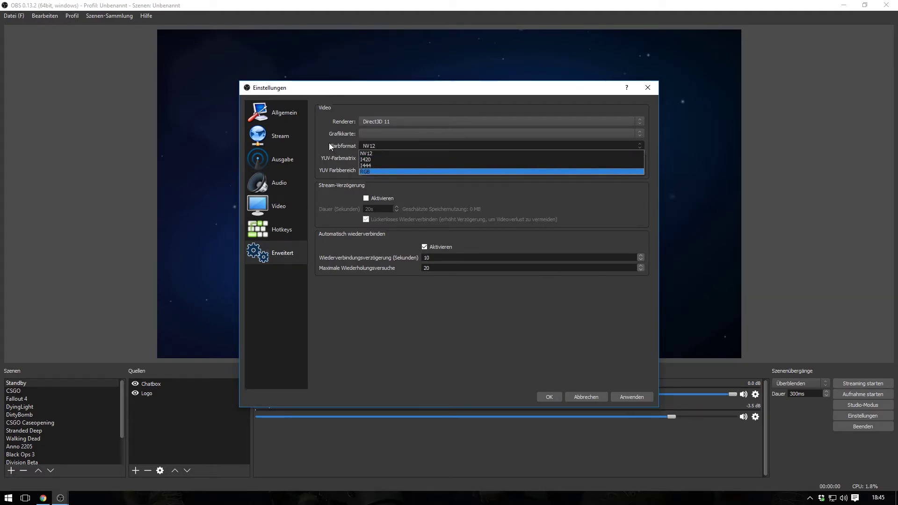
left_click(345, 144)
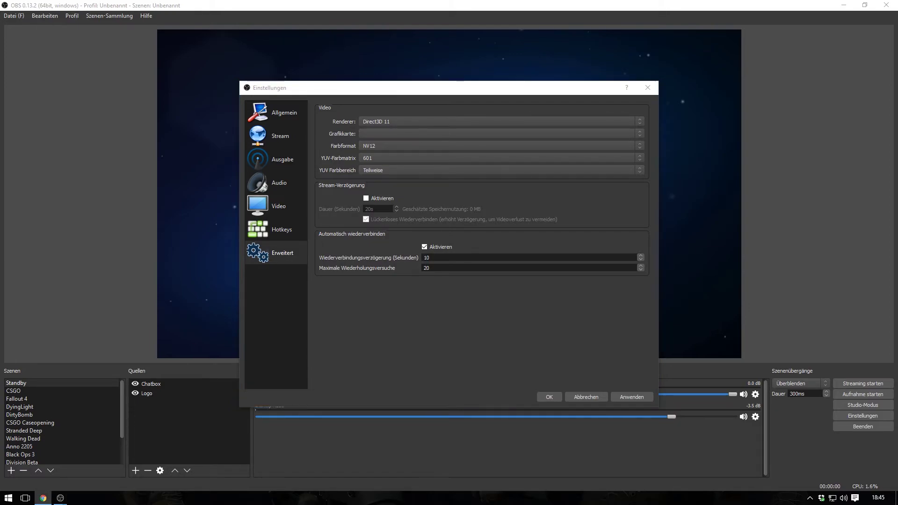
left_click(381, 143)
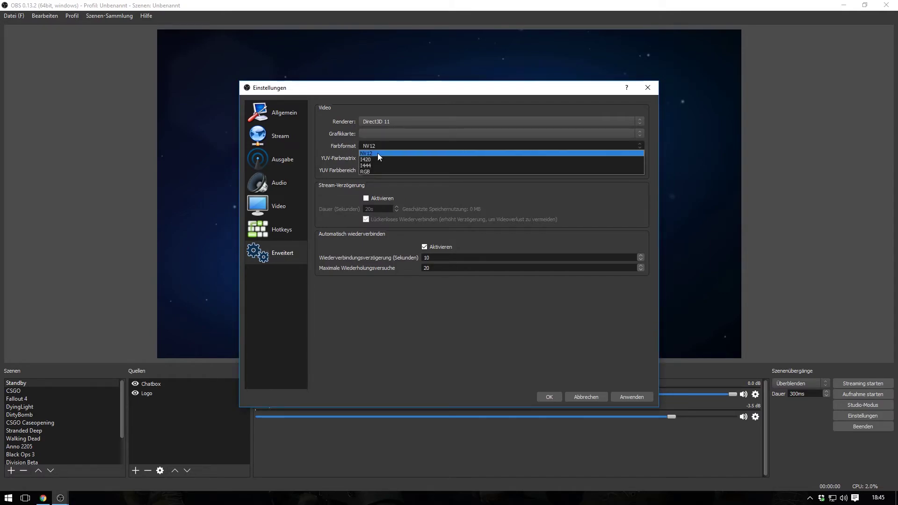
left_click(340, 145)
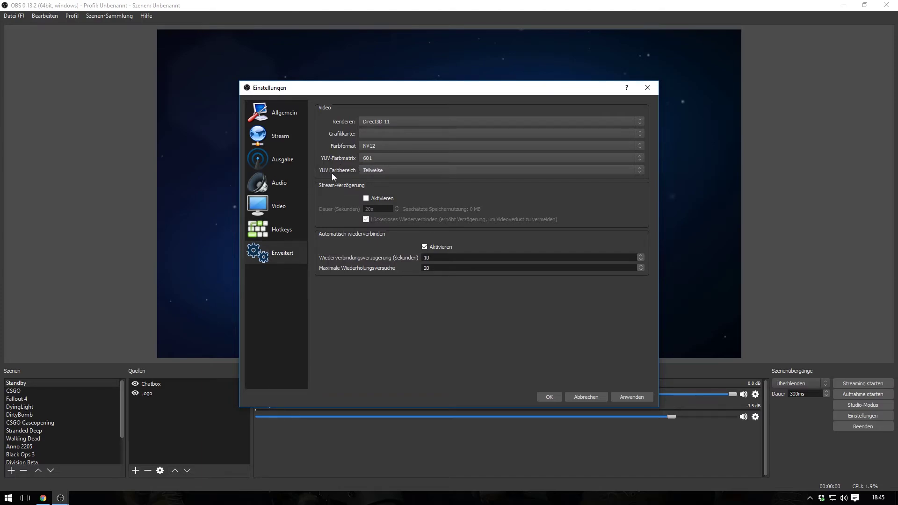
left_click(366, 171)
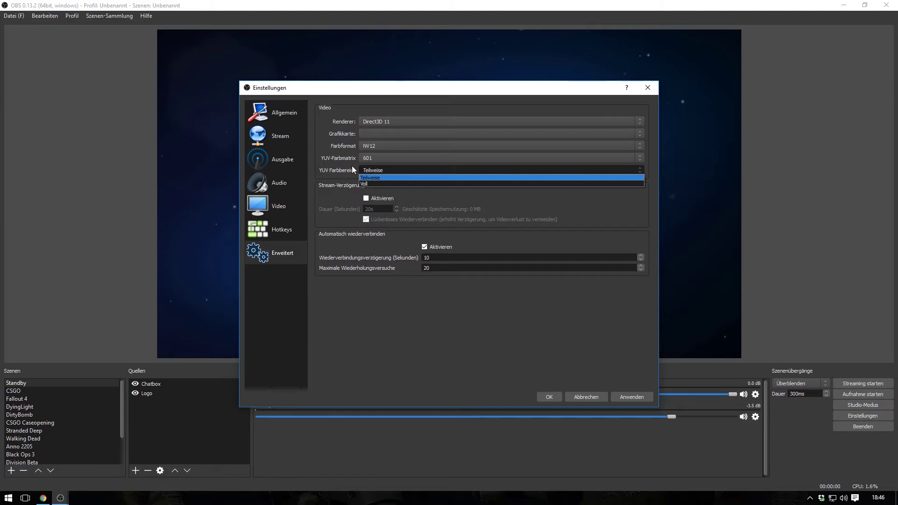
left_click(361, 170)
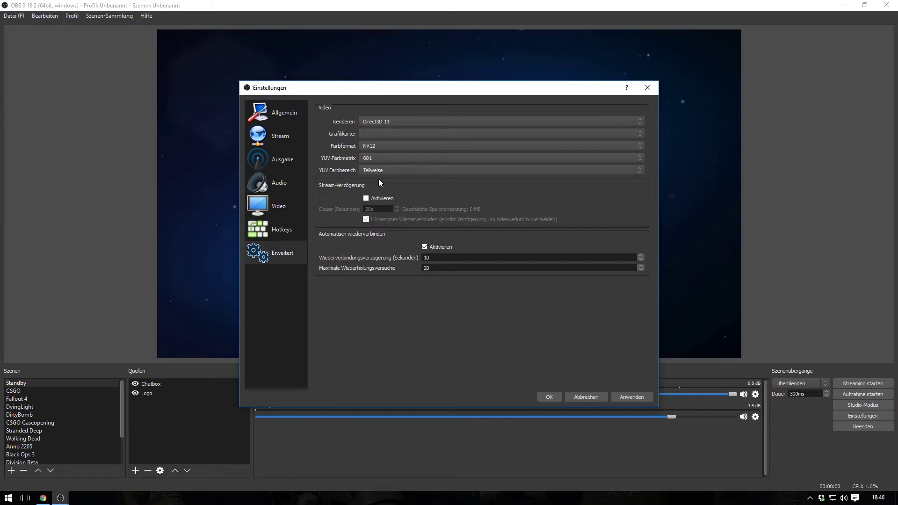
Step: Review the YUV-Farbmatrix choices in the advanced video settings and keep 601
left_click(375, 155)
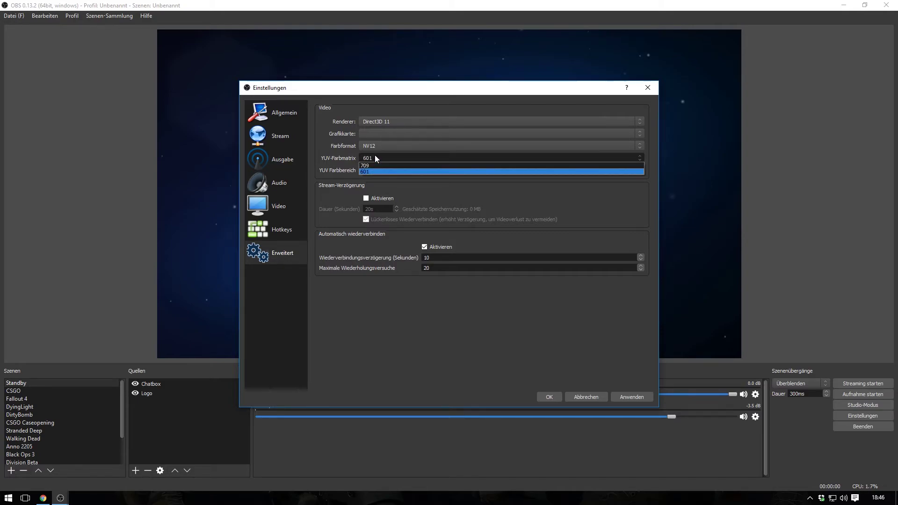
left_click(374, 172)
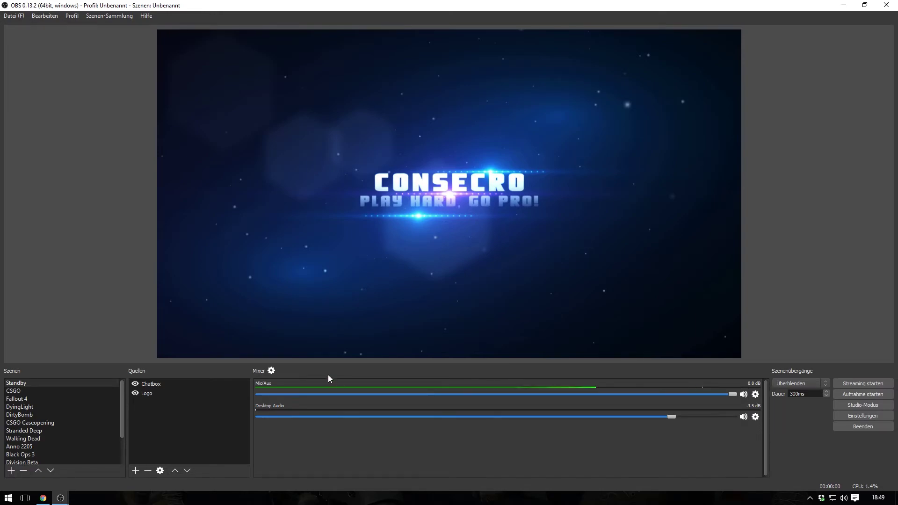
Step: Review the Mic/Aux panning and the Desktop Audio track assignment in the mixer's advanced audio properties
left_click(272, 371)
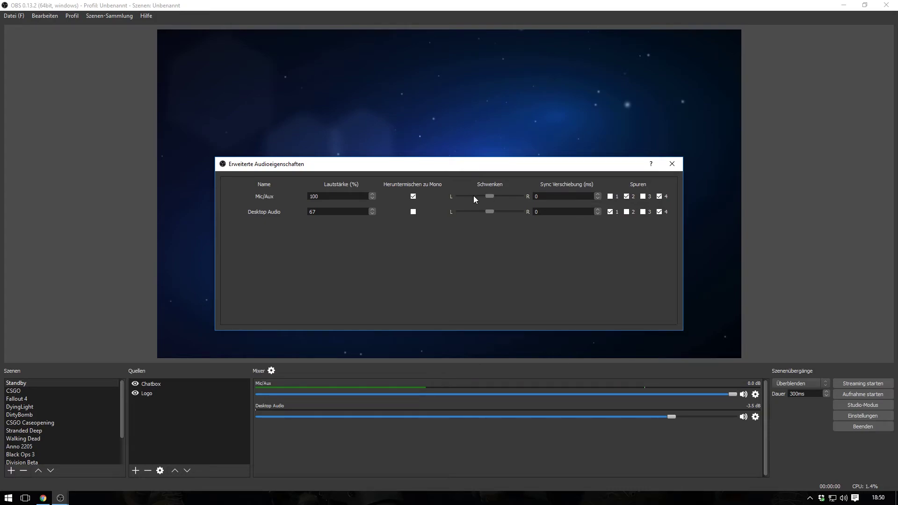
mouse_move(490, 195)
left_mouse_down()
mouse_move(520, 195)
mouse_move(507, 181)
mouse_move(461, 205)
mouse_move(495, 198)
left_mouse_up()
left_click(610, 212)
left_click(672, 163)
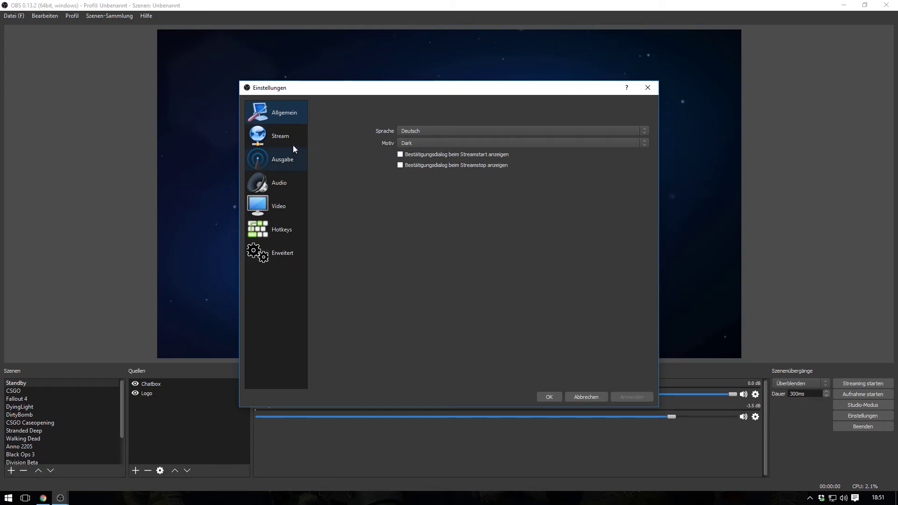
Step: Compare the audio track selection of the streaming and recording outputs, and leave the settings without saving
left_click(292, 142)
left_click(284, 162)
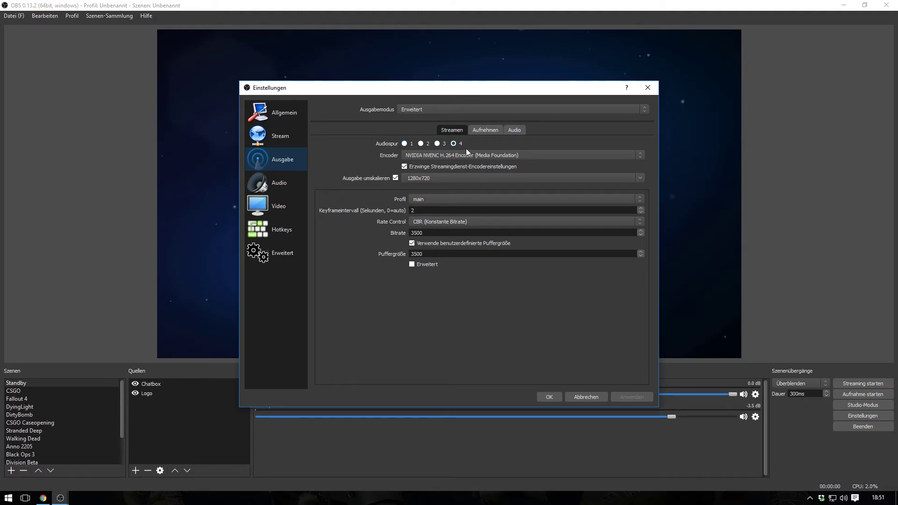
left_click(484, 131)
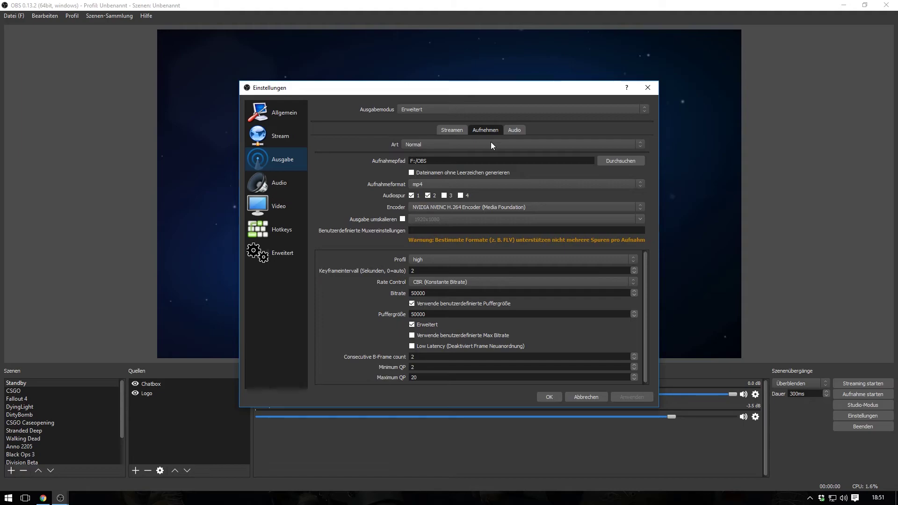
left_click(451, 130)
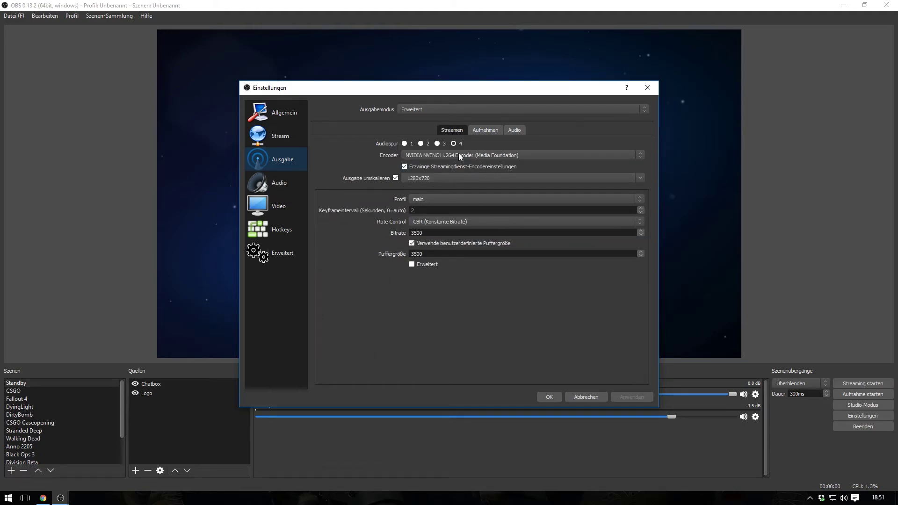
left_click(484, 129)
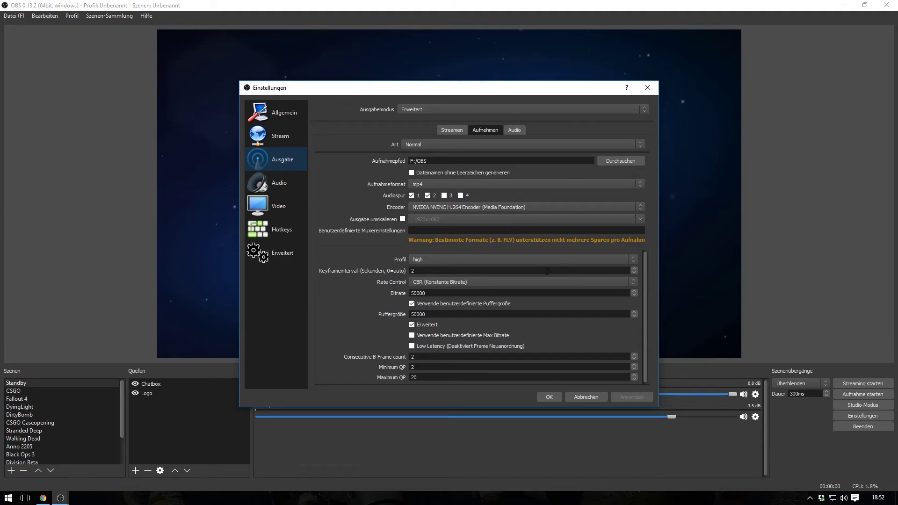
left_click(586, 398)
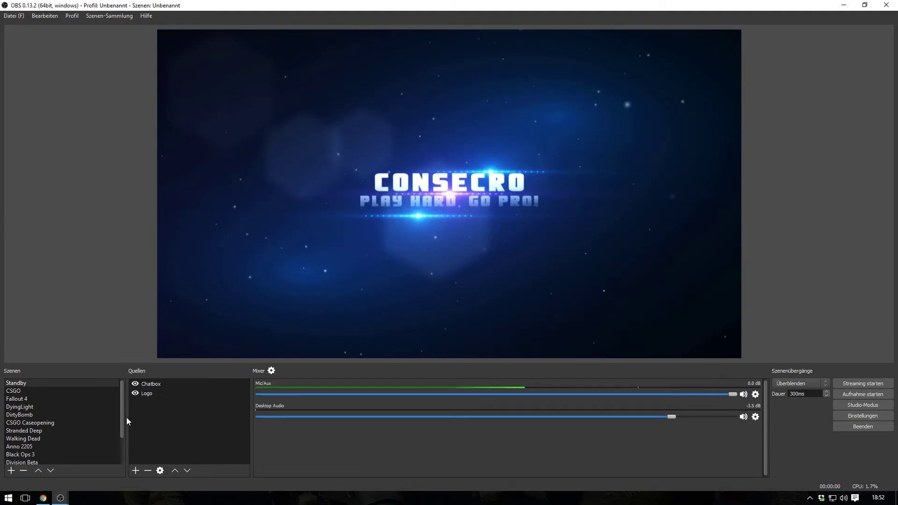
Step: Look through the whole list of scenes
left_click(121, 394)
scroll(123, 413, "down", 1)
scroll(121, 400, "up", 1)
mouse_move(121, 400)
left_mouse_down()
mouse_move(125, 428)
mouse_move(130, 391)
left_mouse_up()
left_click_drag(121, 396, 126, 415)
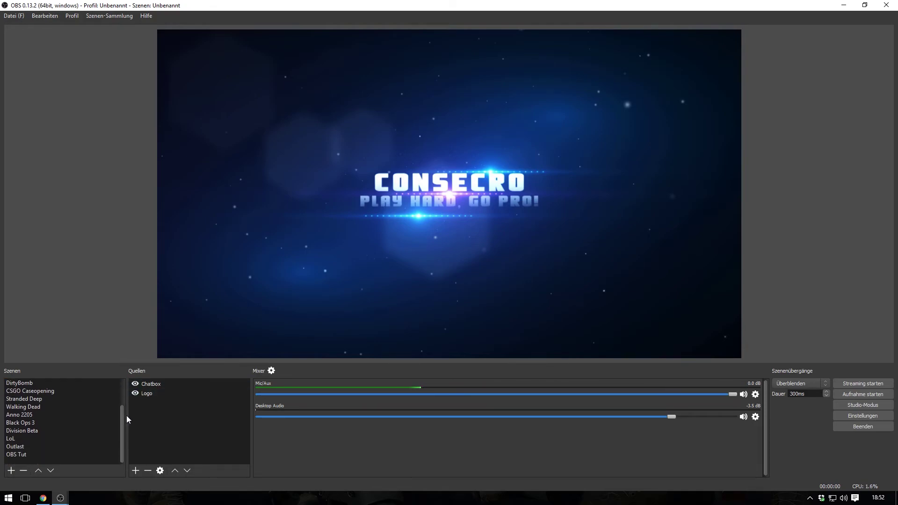
Step: Review the source types that can be added to the Standby scene, such as Bild and BrowserSource
right_click(186, 411)
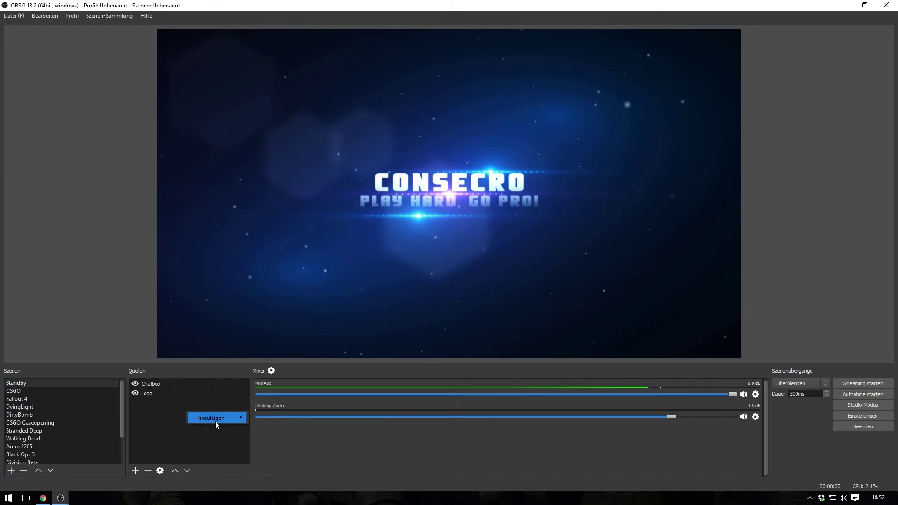
mouse_move(219, 418)
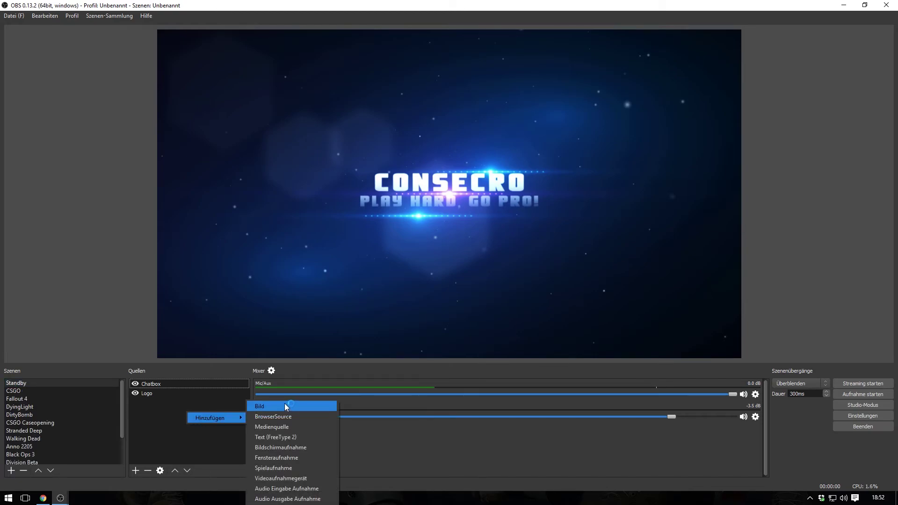
left_click(295, 417)
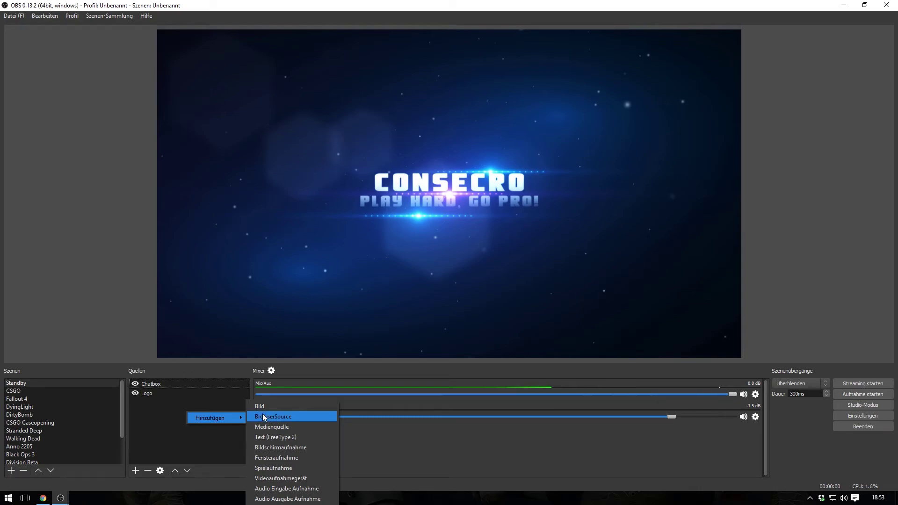
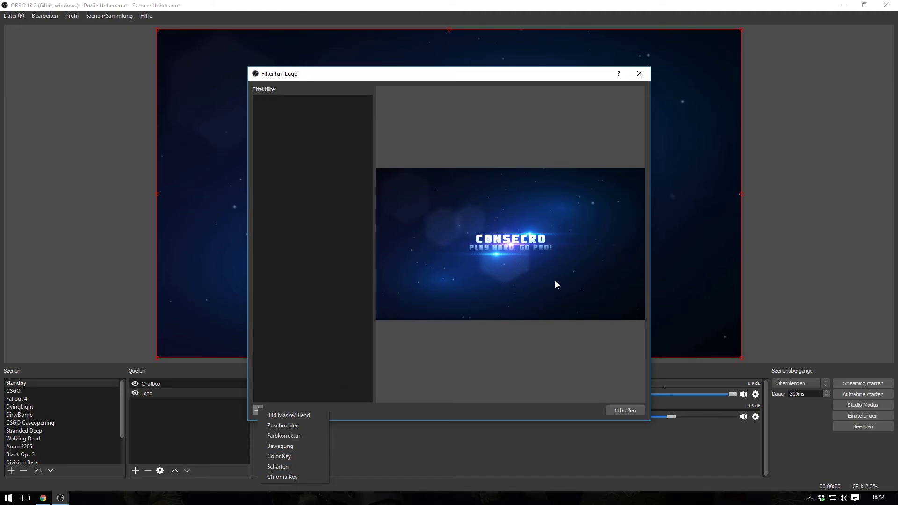
Step: Dismiss the effect filter choices and close the filter window of the Logo source
left_click(661, 447)
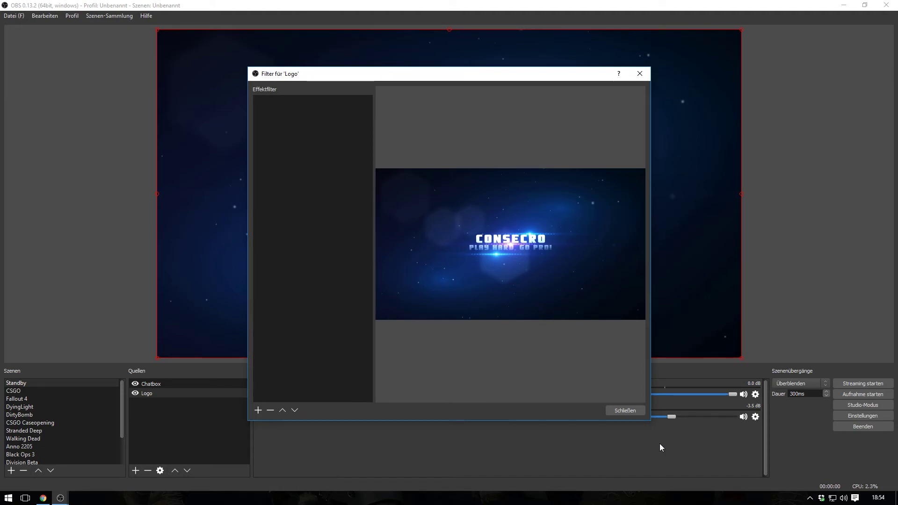
left_click(637, 411)
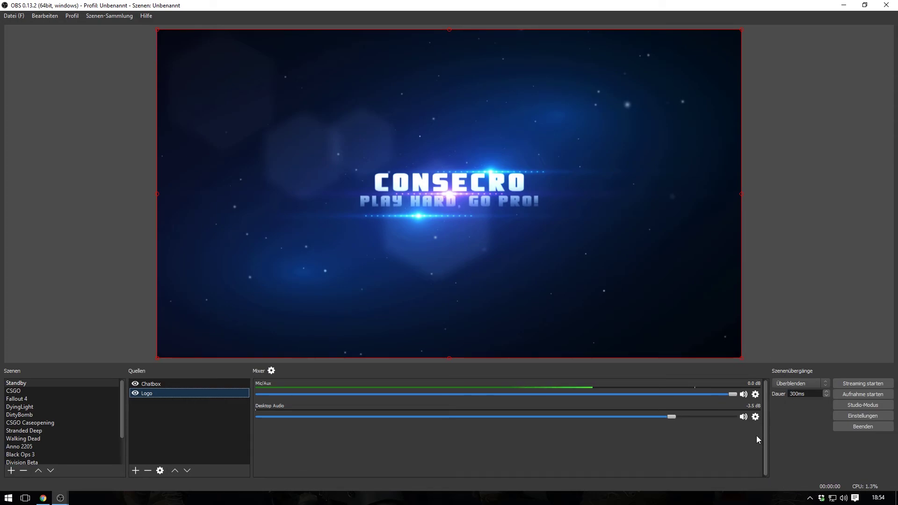
Step: Turn on studio mode and review the quick transition types and their duration option
left_click(863, 403)
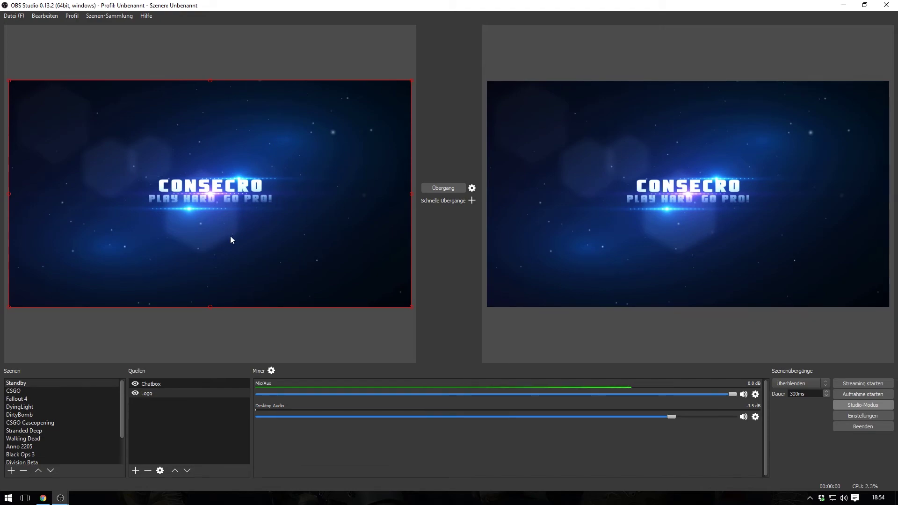
left_click(473, 201)
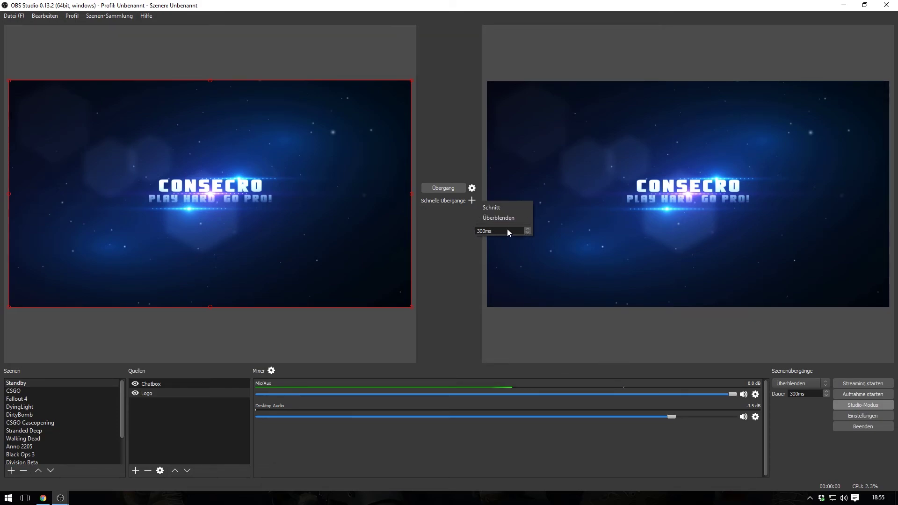
left_click(443, 237)
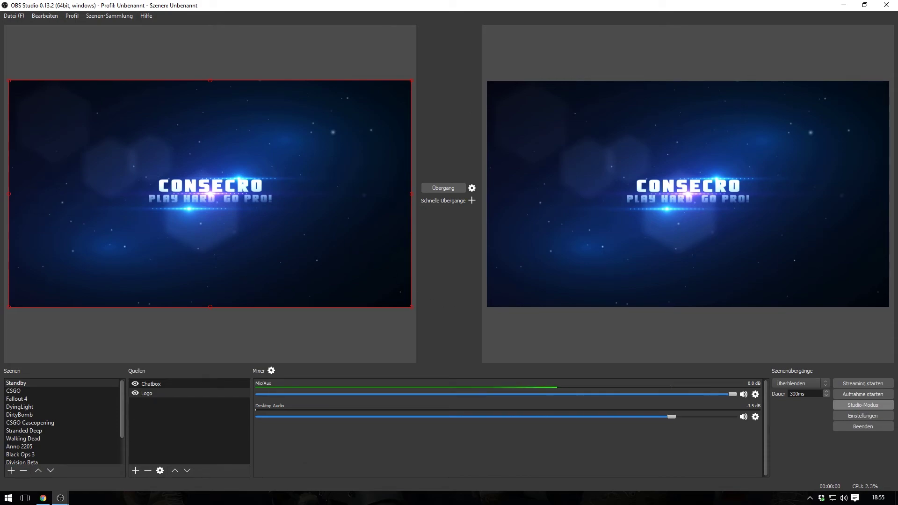
key("F2")
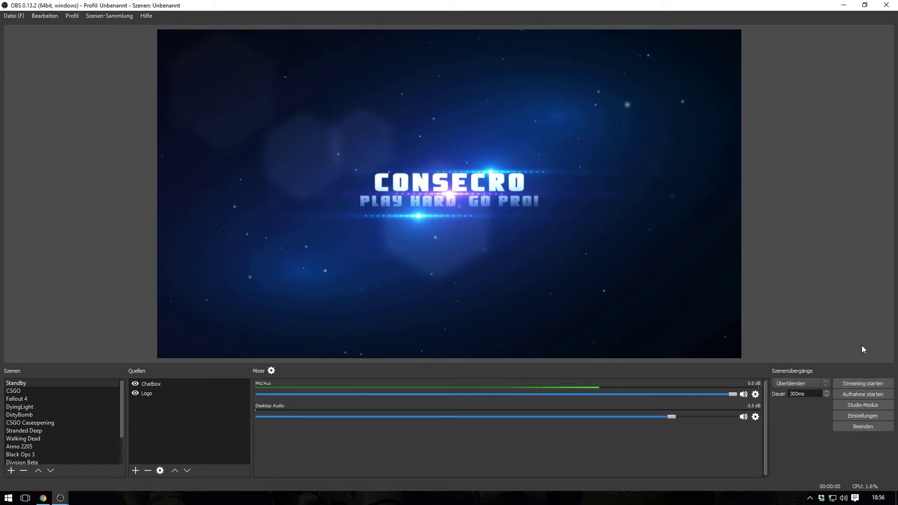
Step: Open the streaming output settings and review the Rate Control choices, keeping CBR (Konstante Bitrate)
left_click(877, 415)
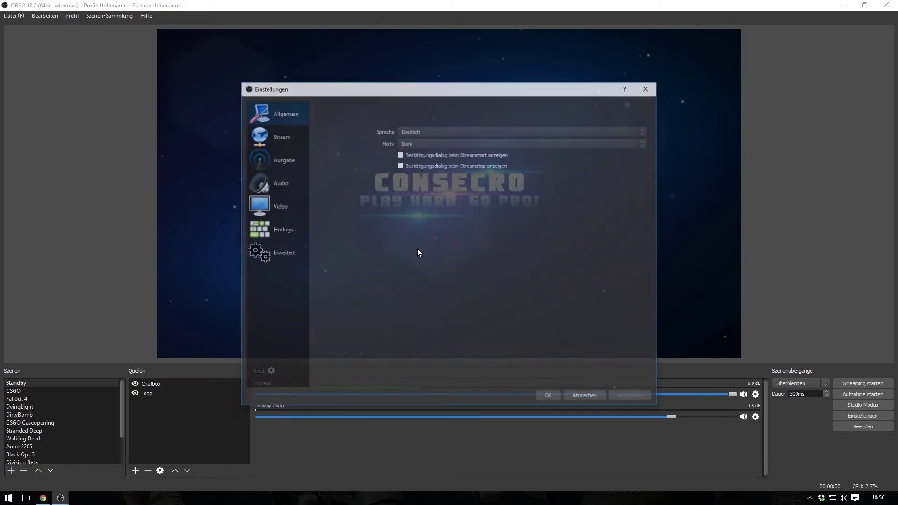
left_click(285, 159)
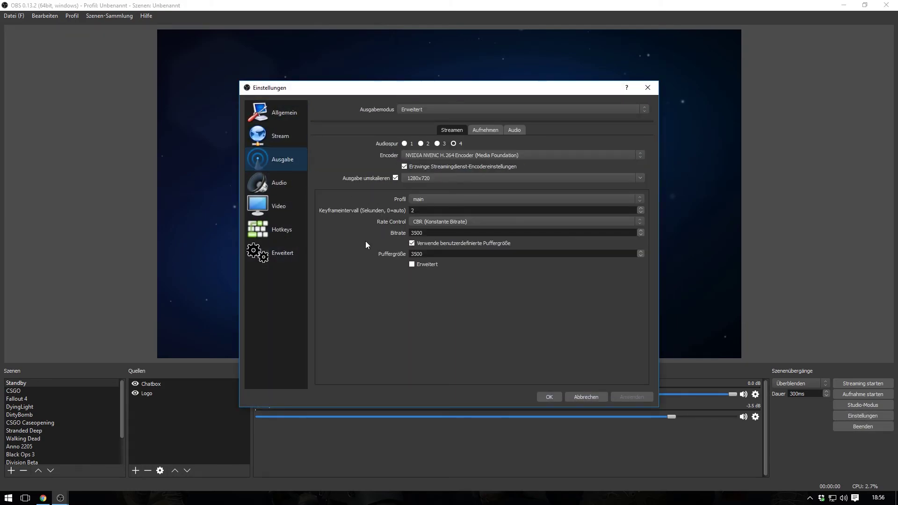
left_click(447, 223)
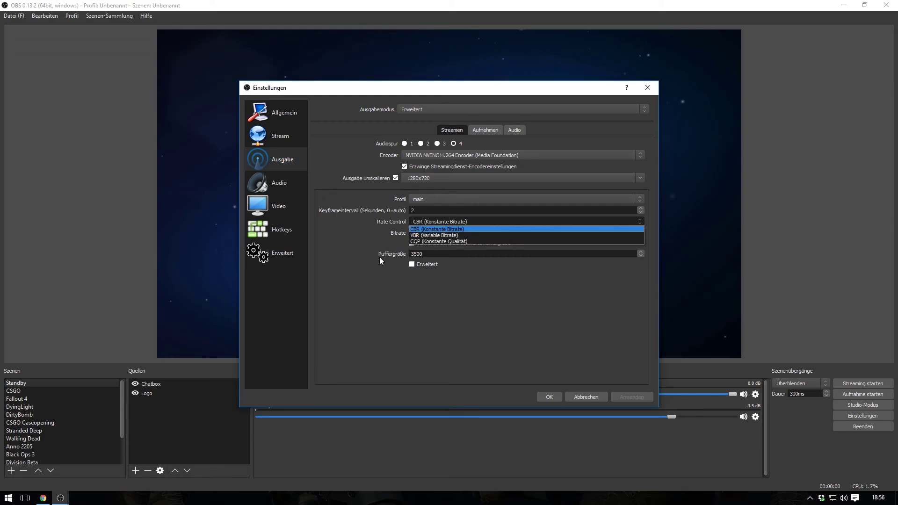
left_click(394, 333)
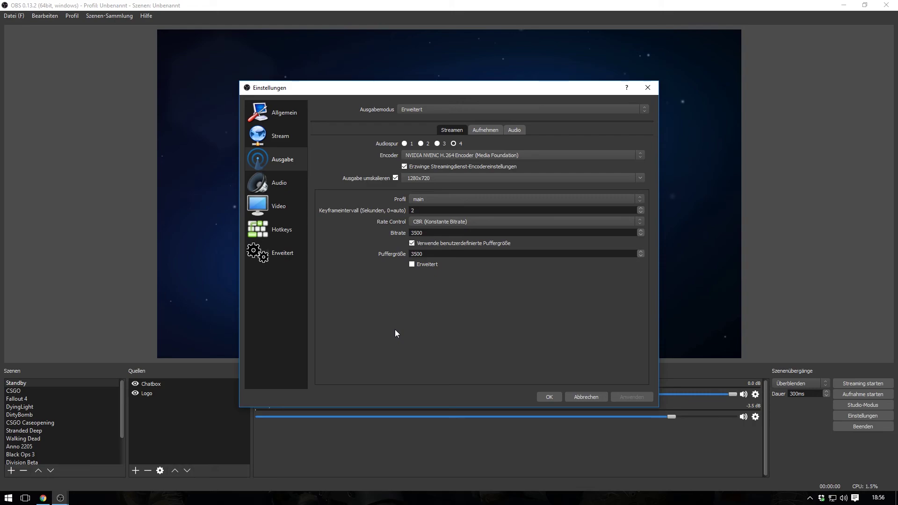
left_click(416, 222)
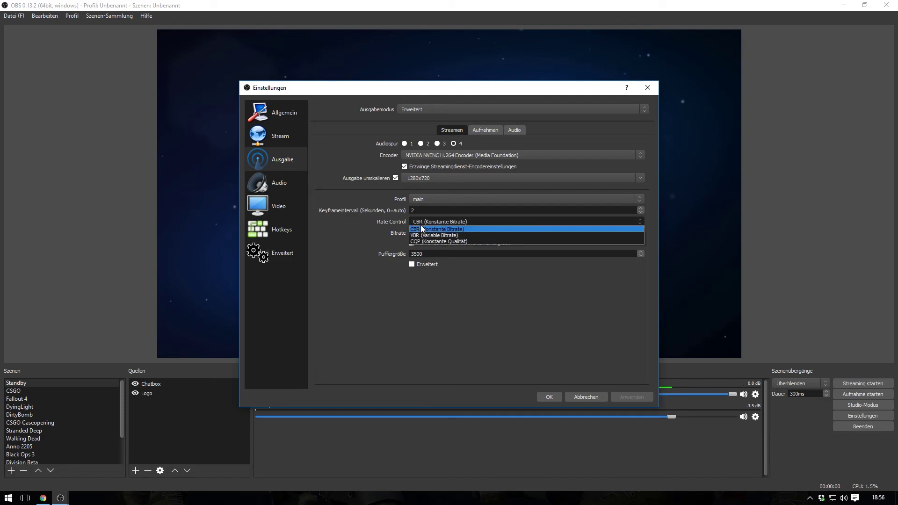
left_click(356, 243)
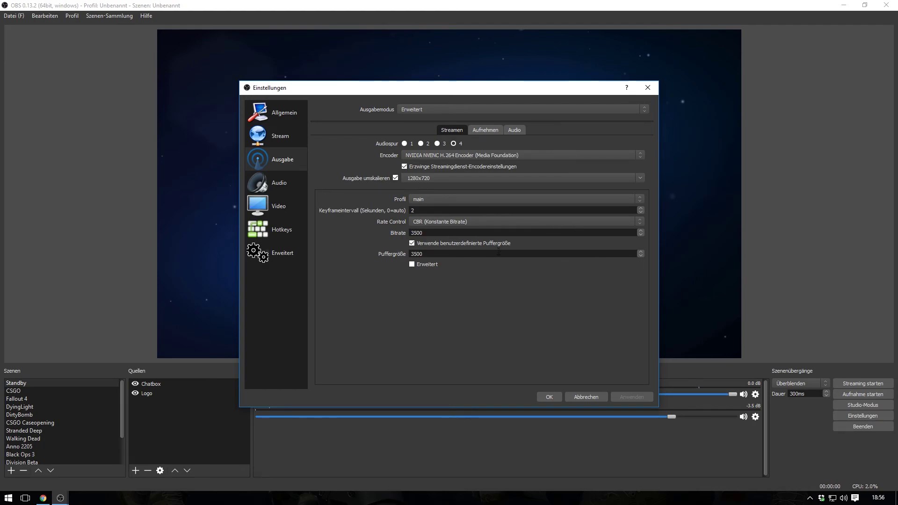
left_click(440, 225)
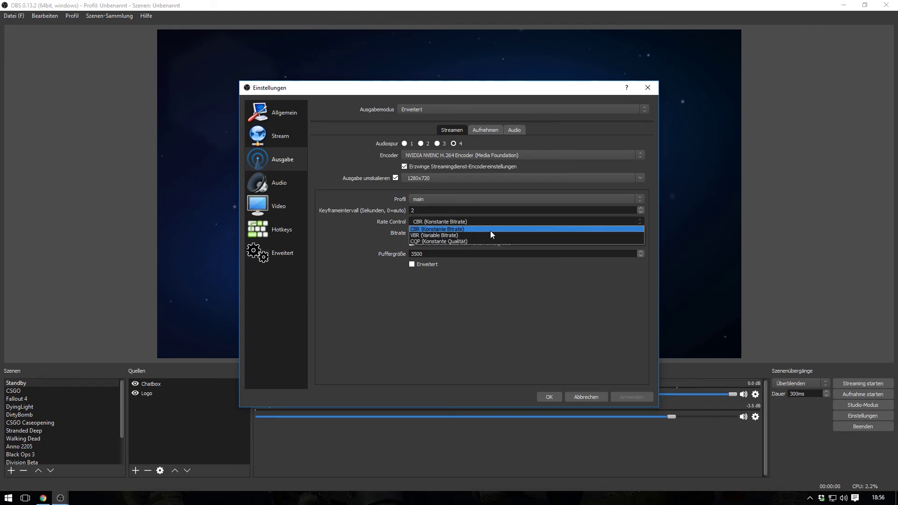
left_click(353, 215)
Step: Set the streaming encoder to x264 and open the recording output settings
left_click(442, 156)
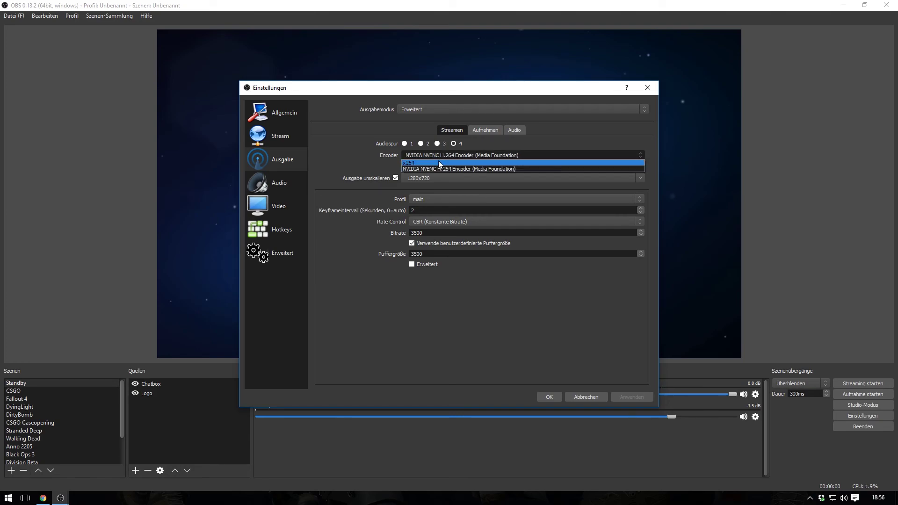
left_click(440, 163)
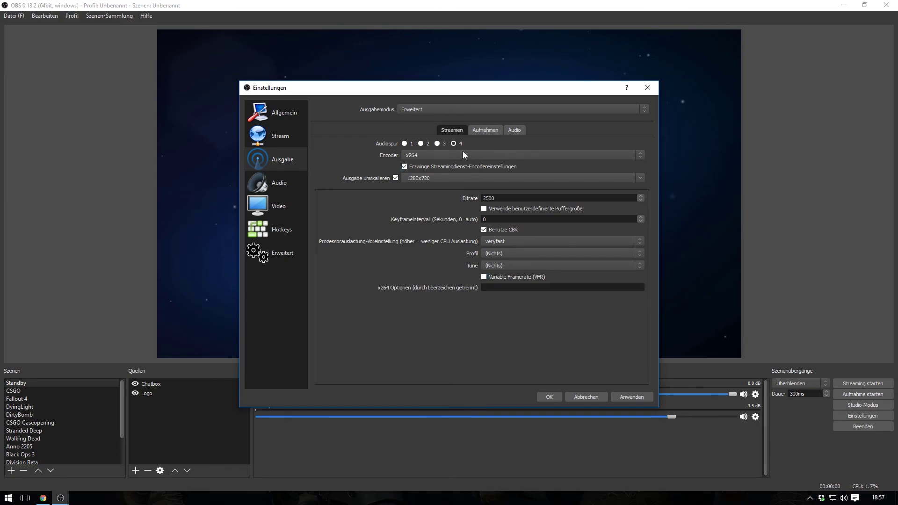
left_click(485, 130)
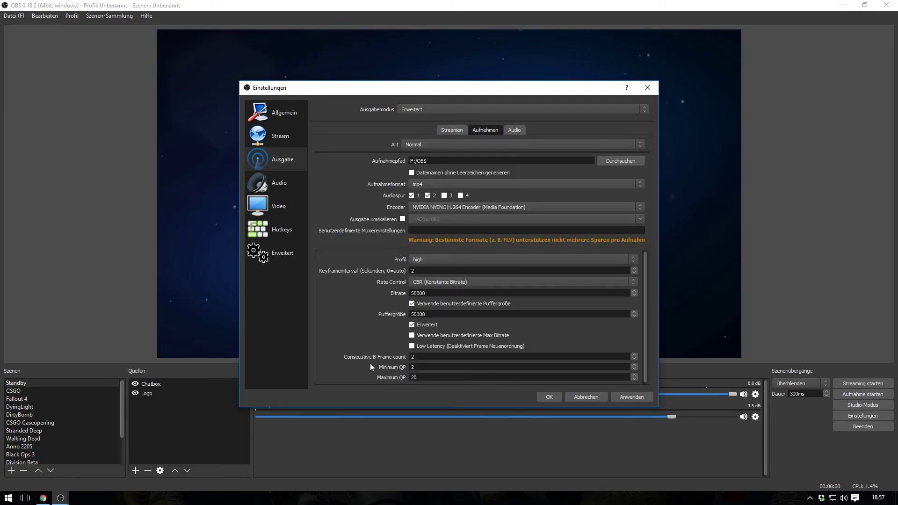